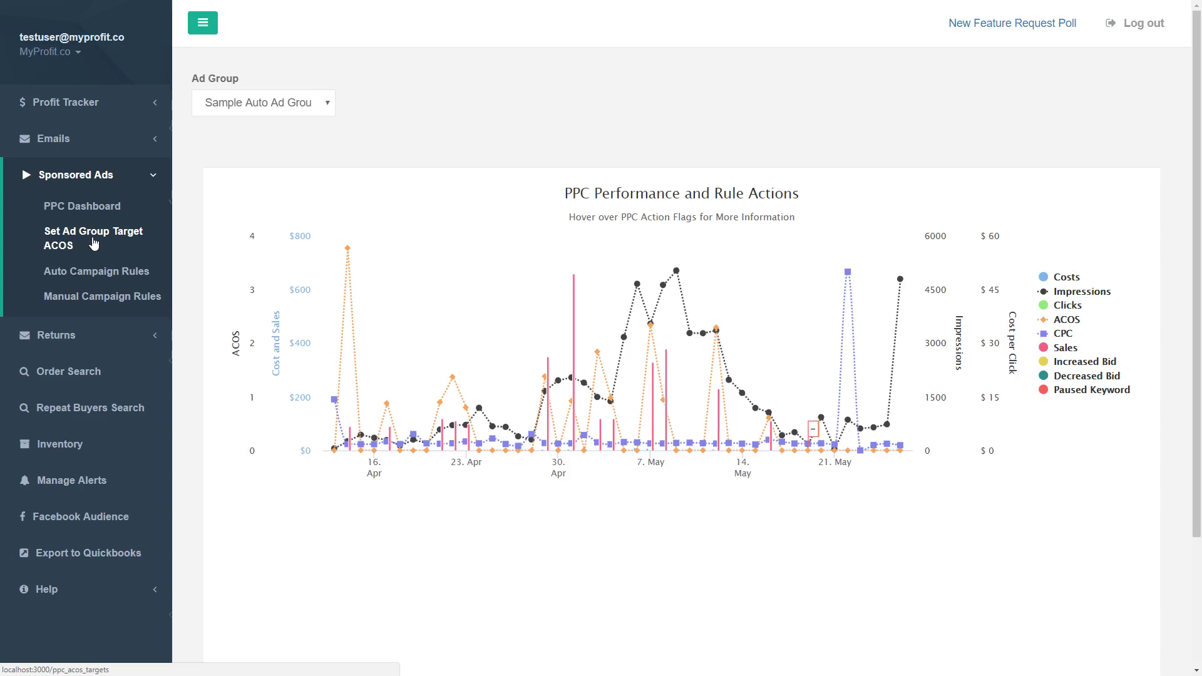
Go to the ad group ACOS targets and set Sample Manual Ad Group's target to 20.
click(94, 243)
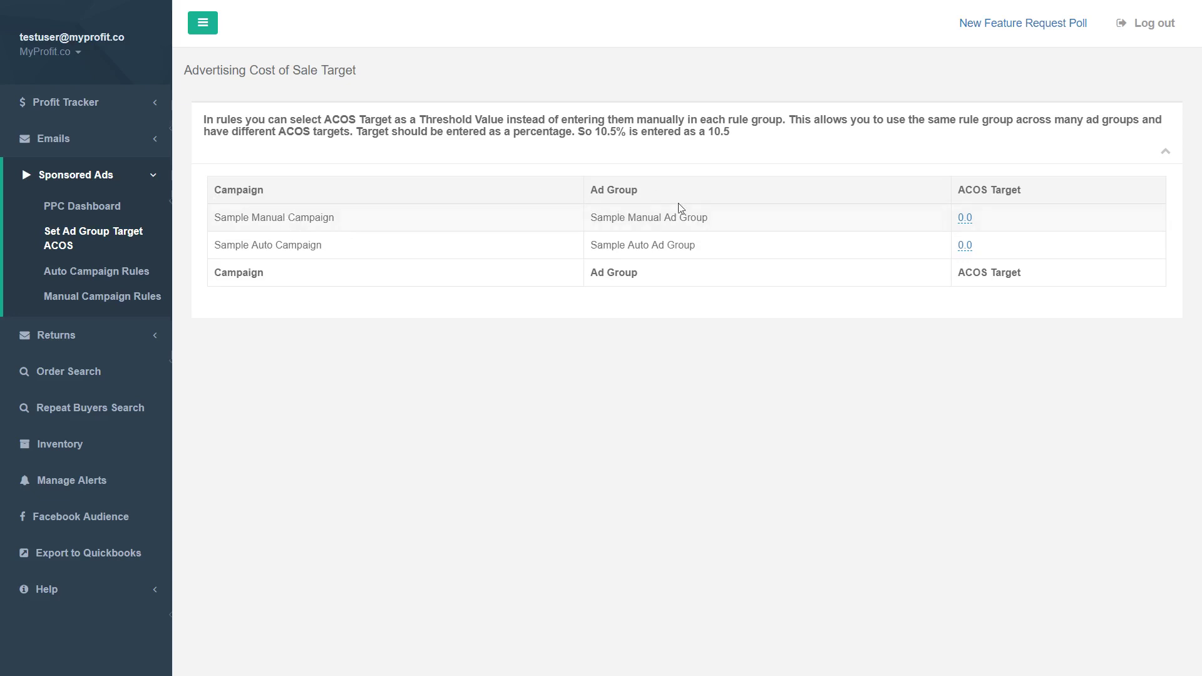
click(966, 219)
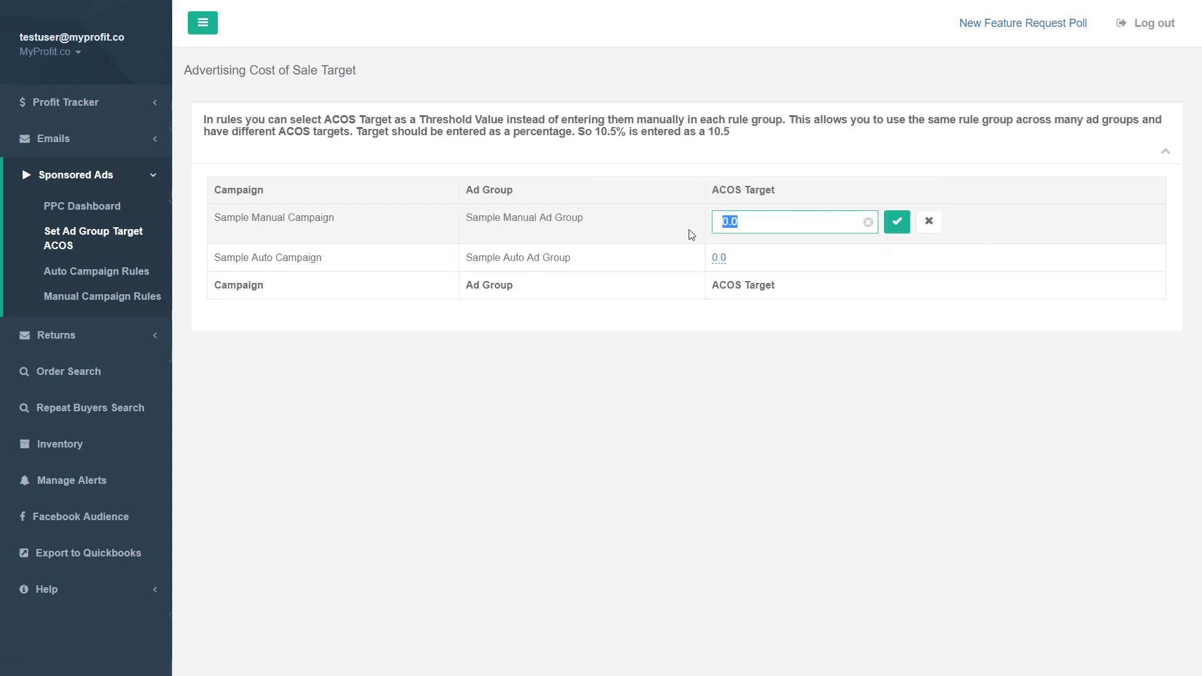
text(20)
click(897, 222)
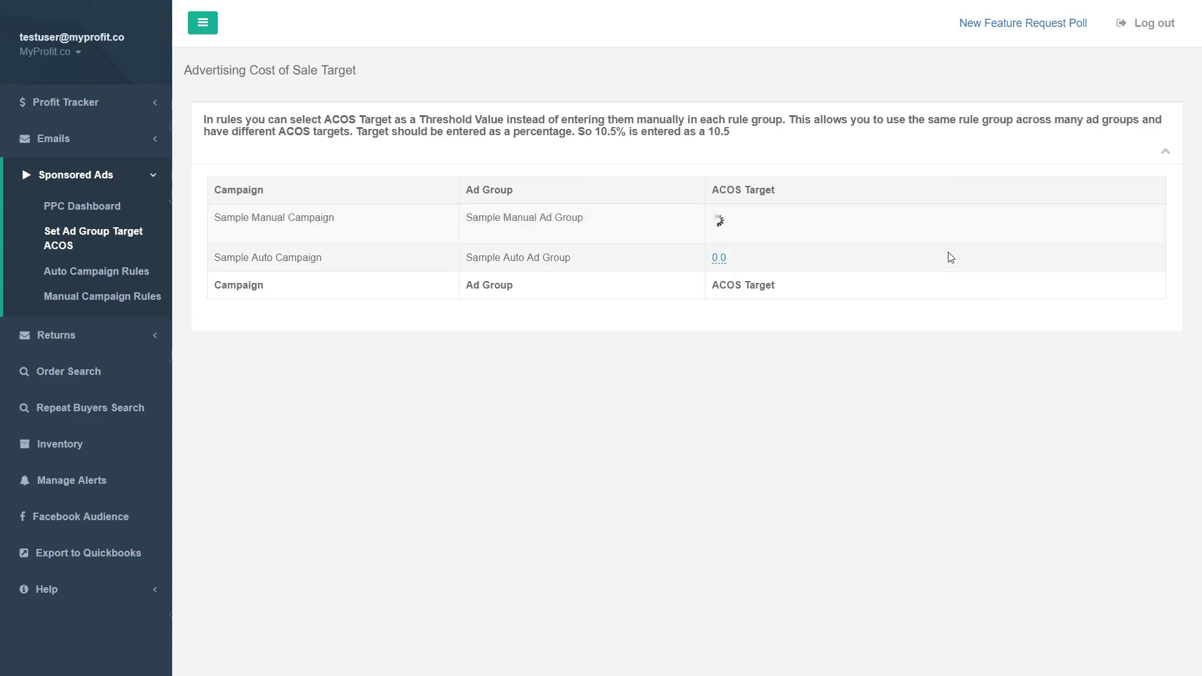
Set the ACOS target of Sample Auto Ad Group to 20 and save it.
click(971, 255)
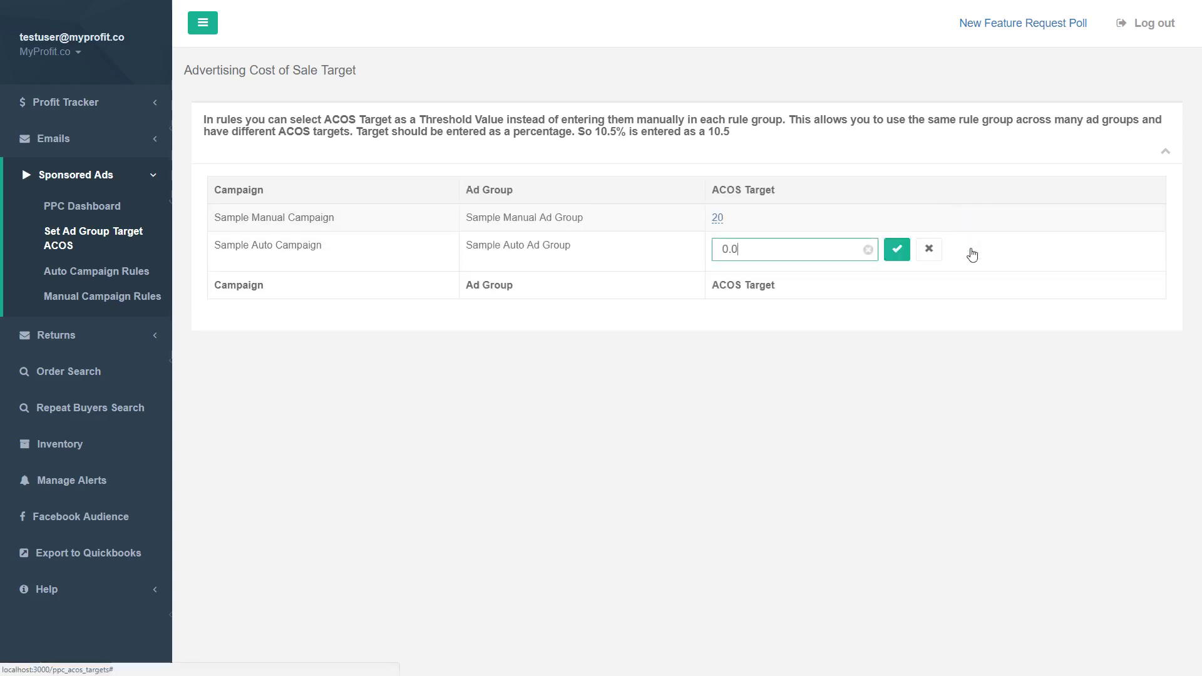
drag(762, 247, 714, 247)
text(20)
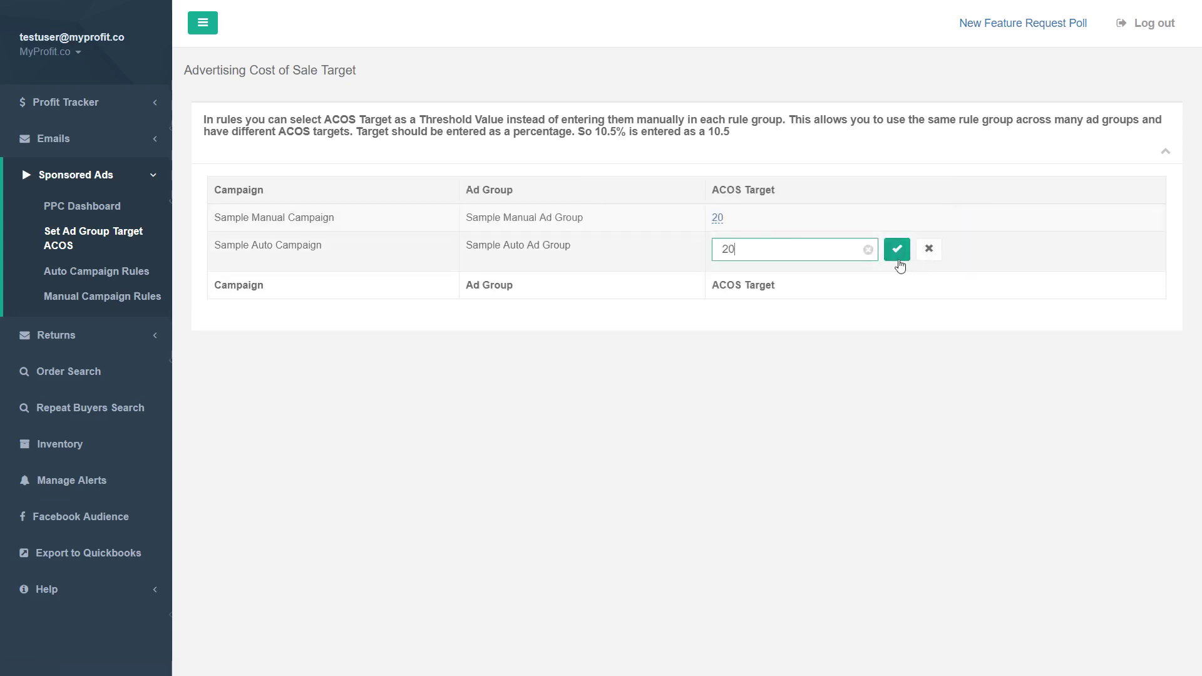
click(898, 255)
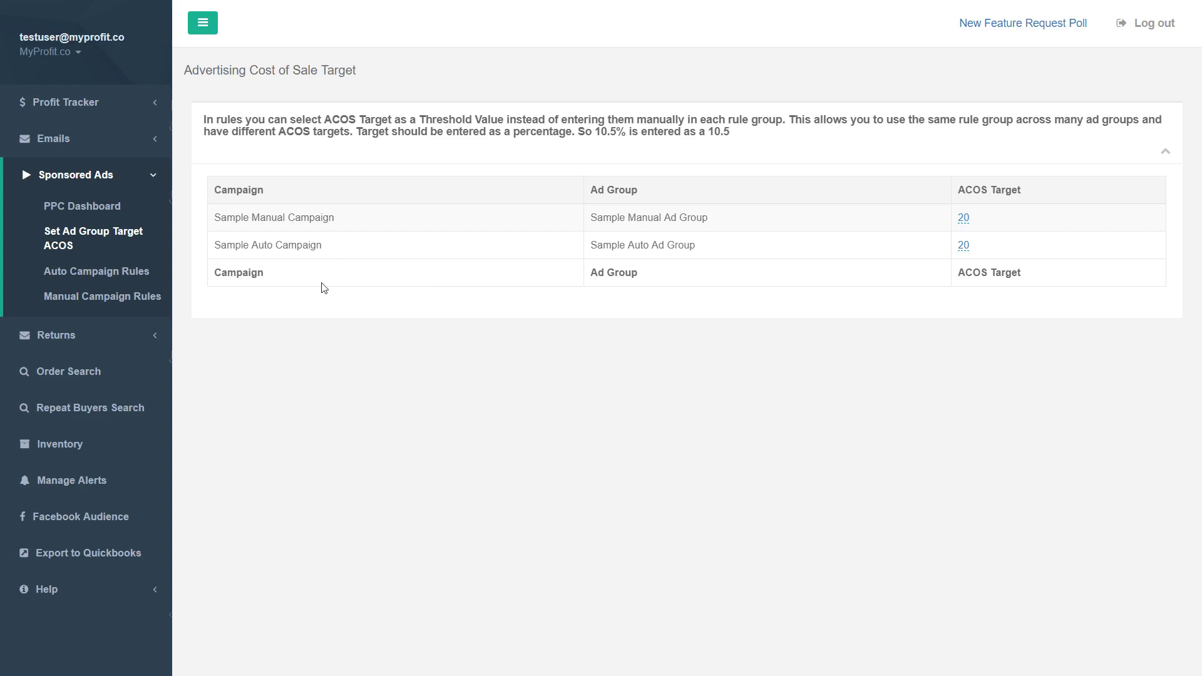
Delete the "test negative keyword rule set" rule group from the automatic campaign rules and dismiss the notice.
click(153, 276)
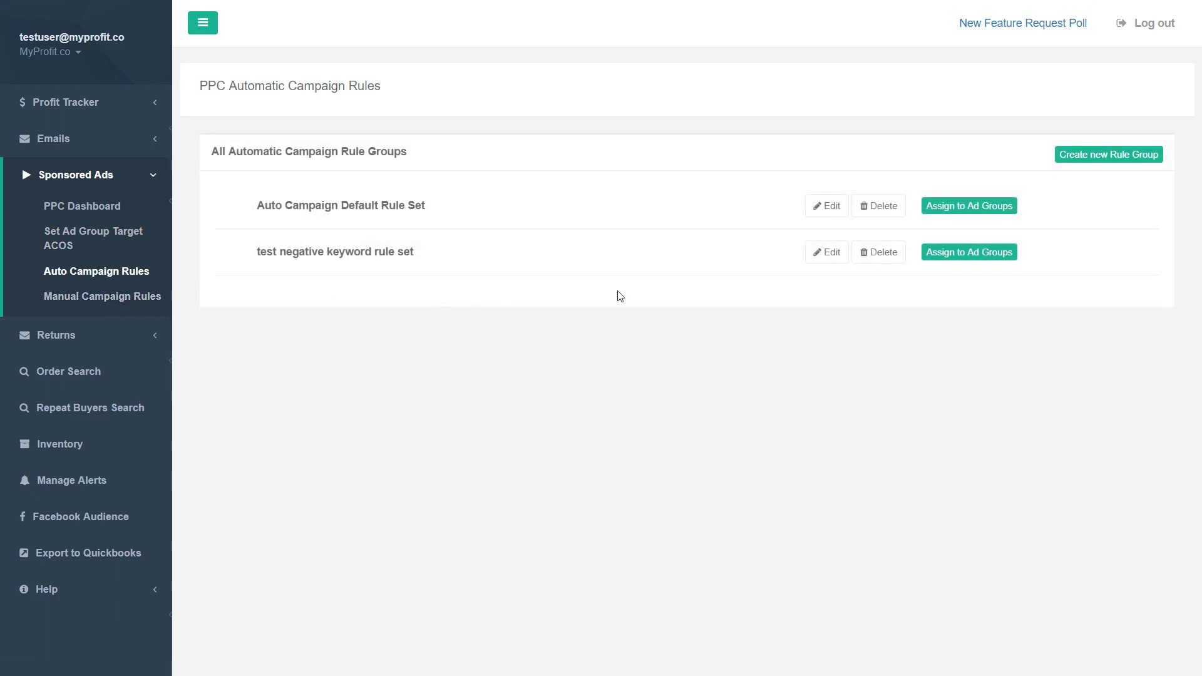
click(891, 257)
click(658, 57)
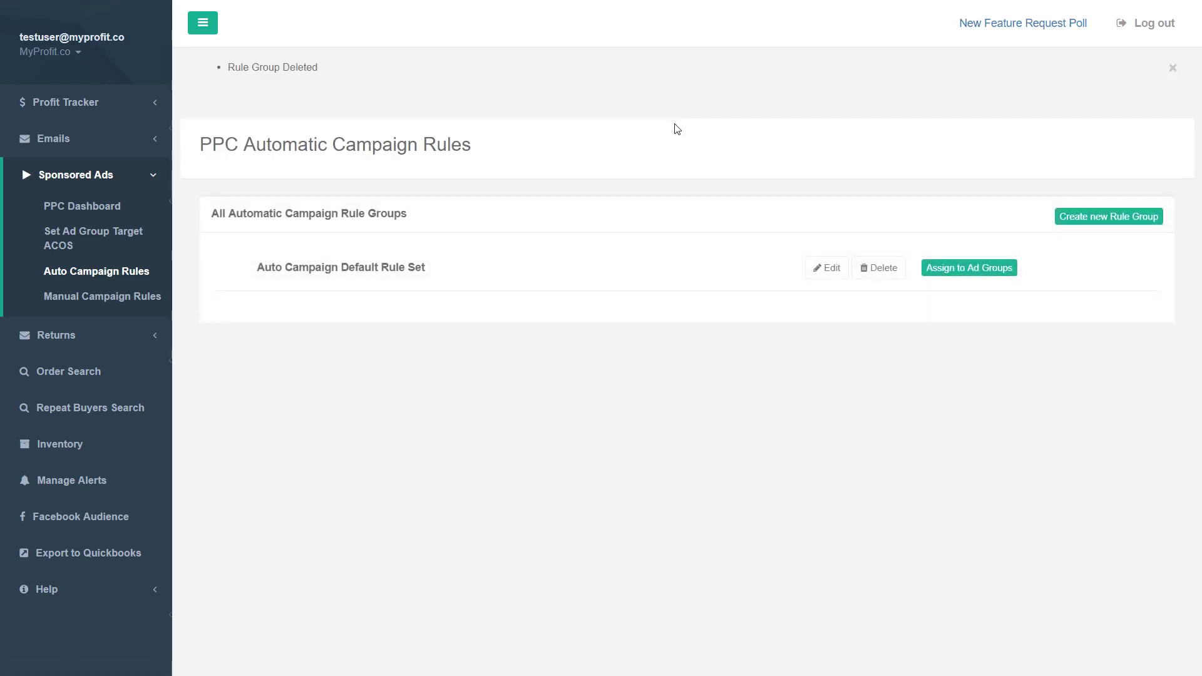
click(1173, 68)
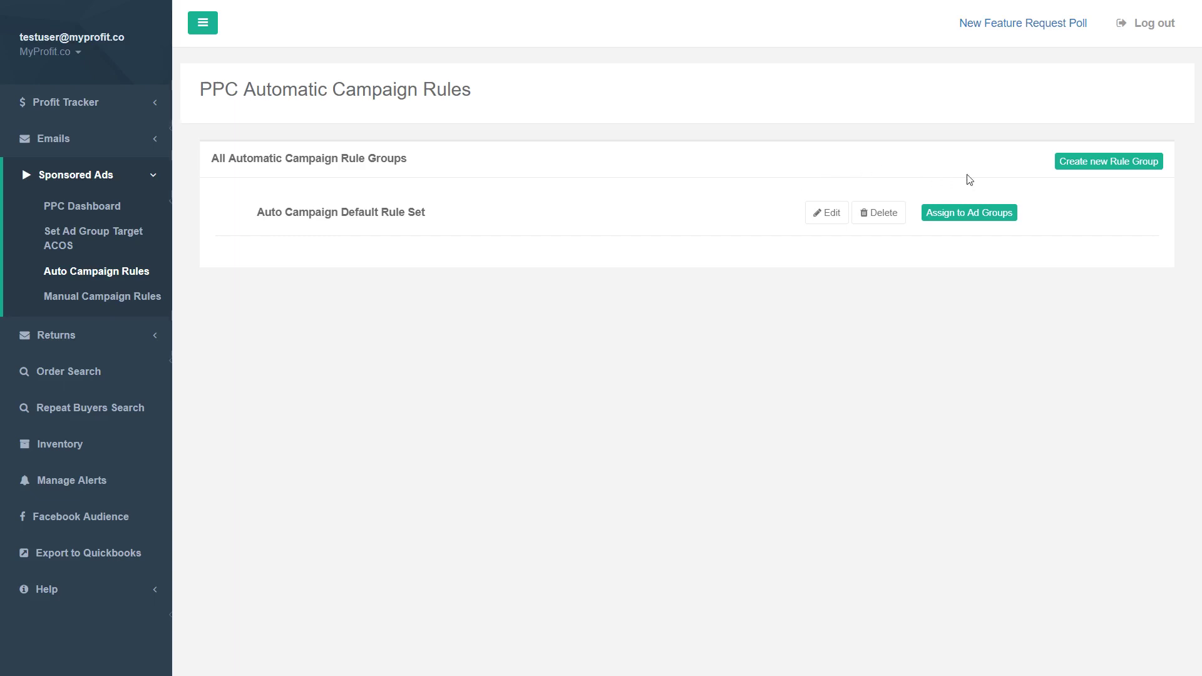
Start a new automatic campaign rule group and name it "test negative rule group".
click(1075, 162)
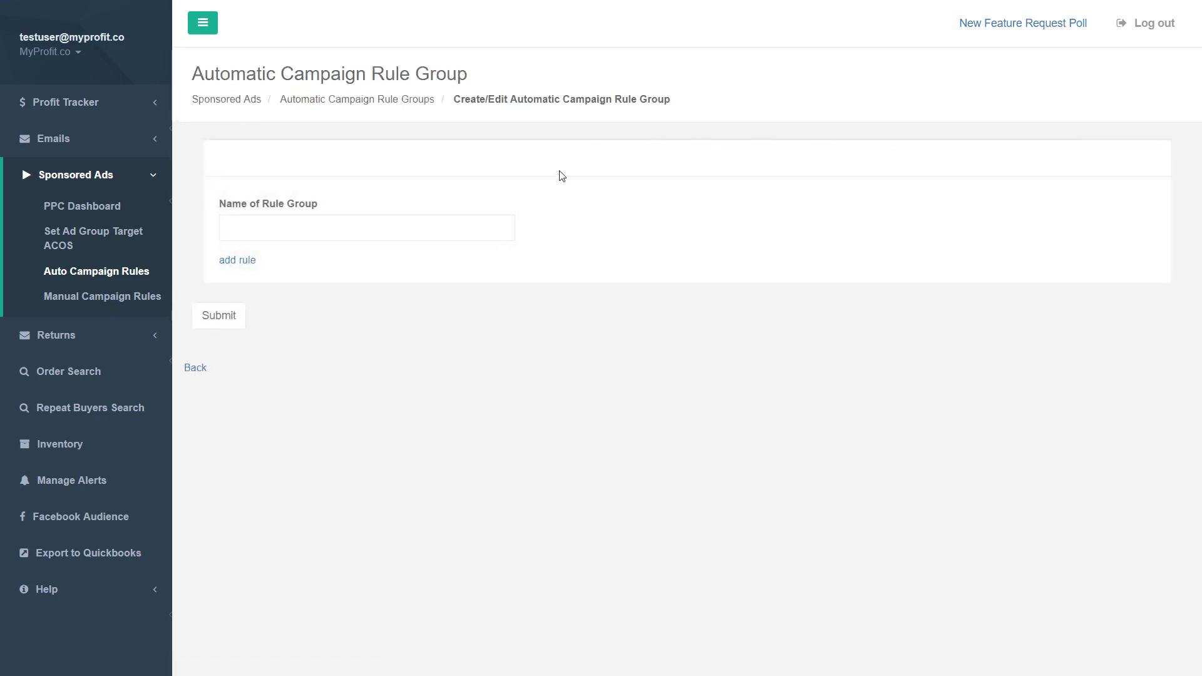
click(380, 221)
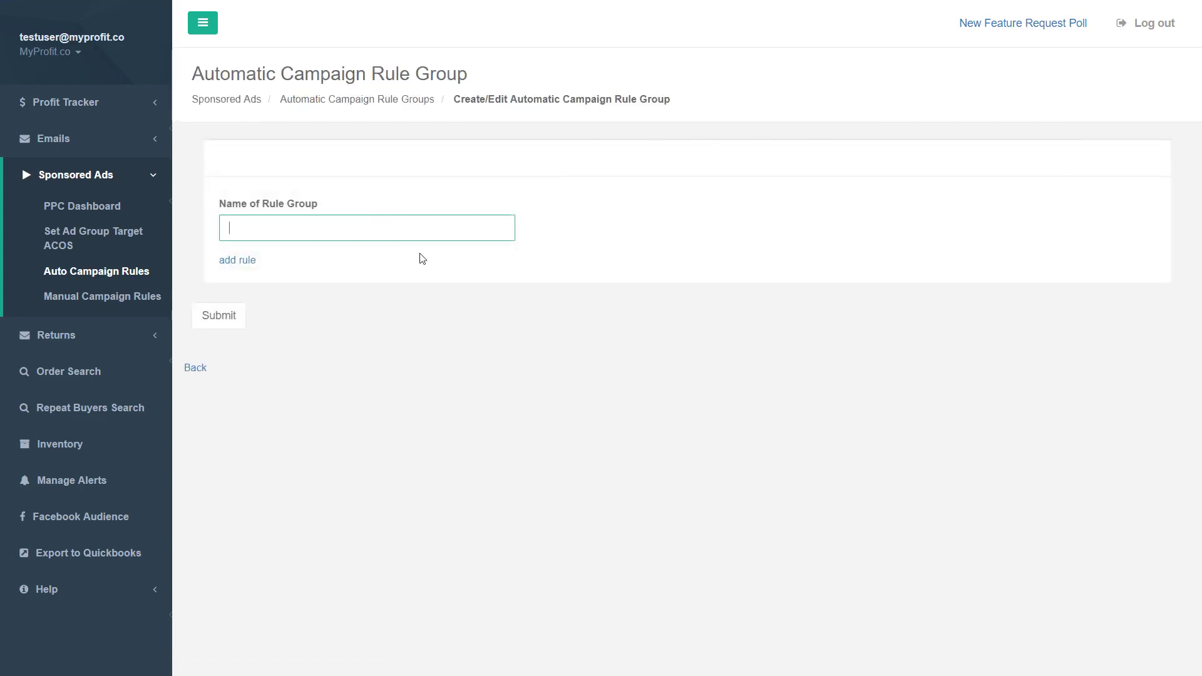
text(test negative rule group)
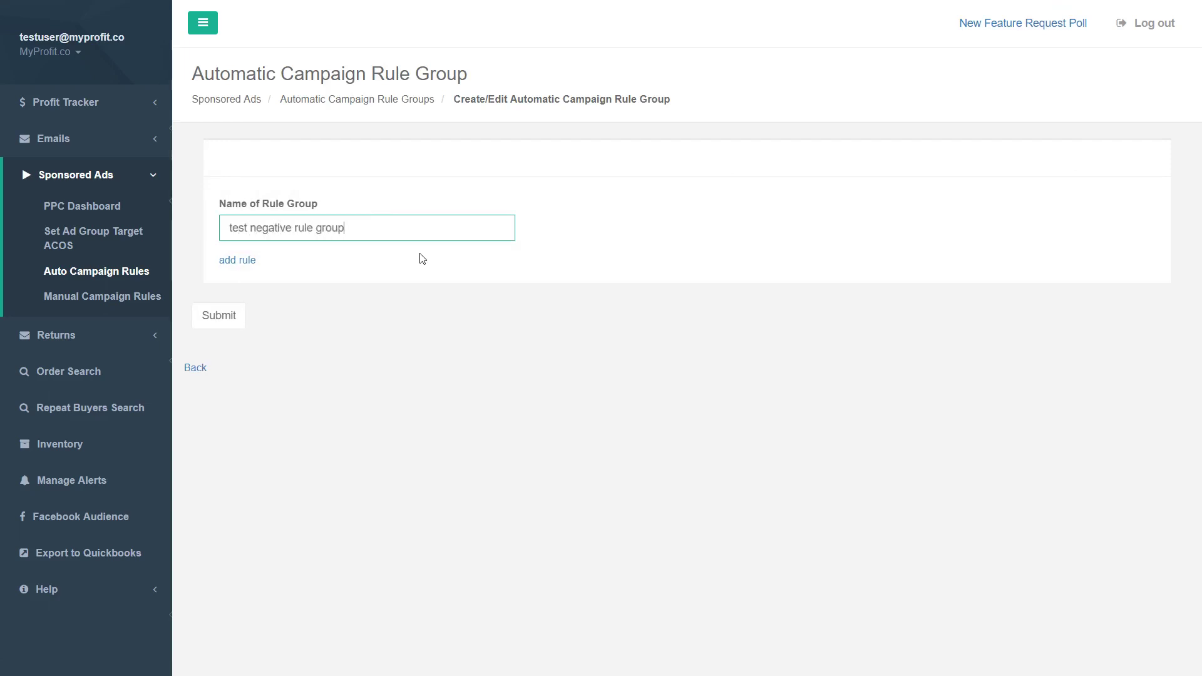
drag(384, 225, 230, 228)
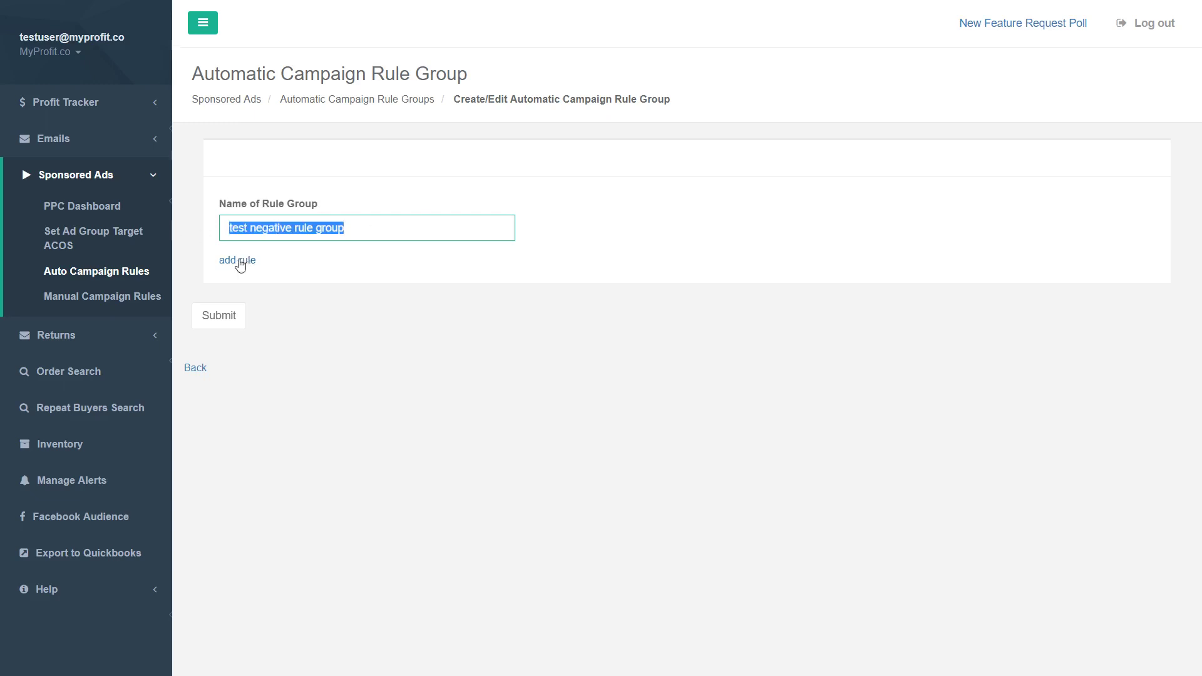
Add a single rule to the group and name it "negative rule".
click(242, 262)
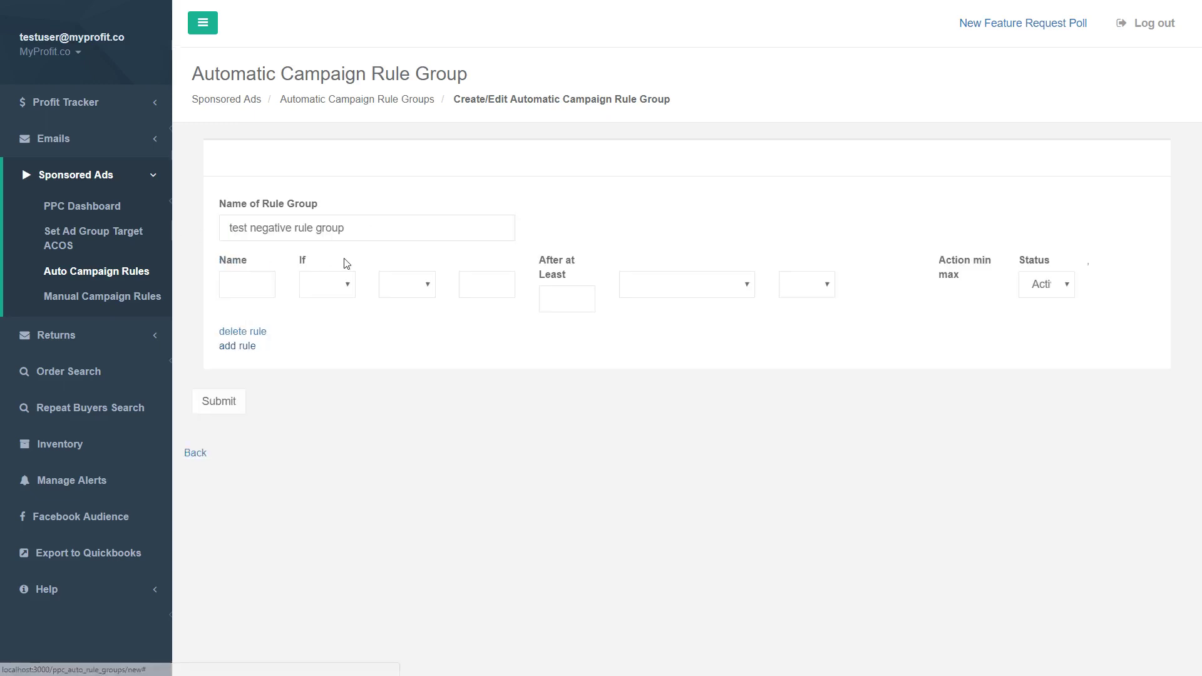
click(266, 290)
click(244, 348)
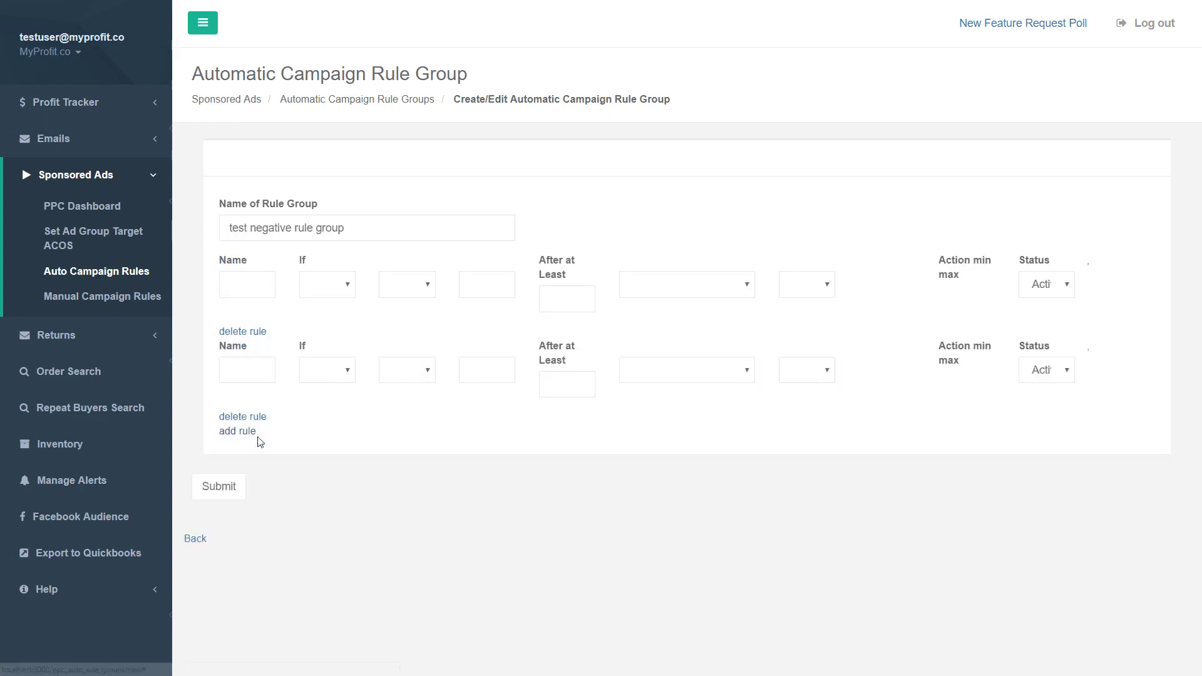
click(251, 416)
click(260, 291)
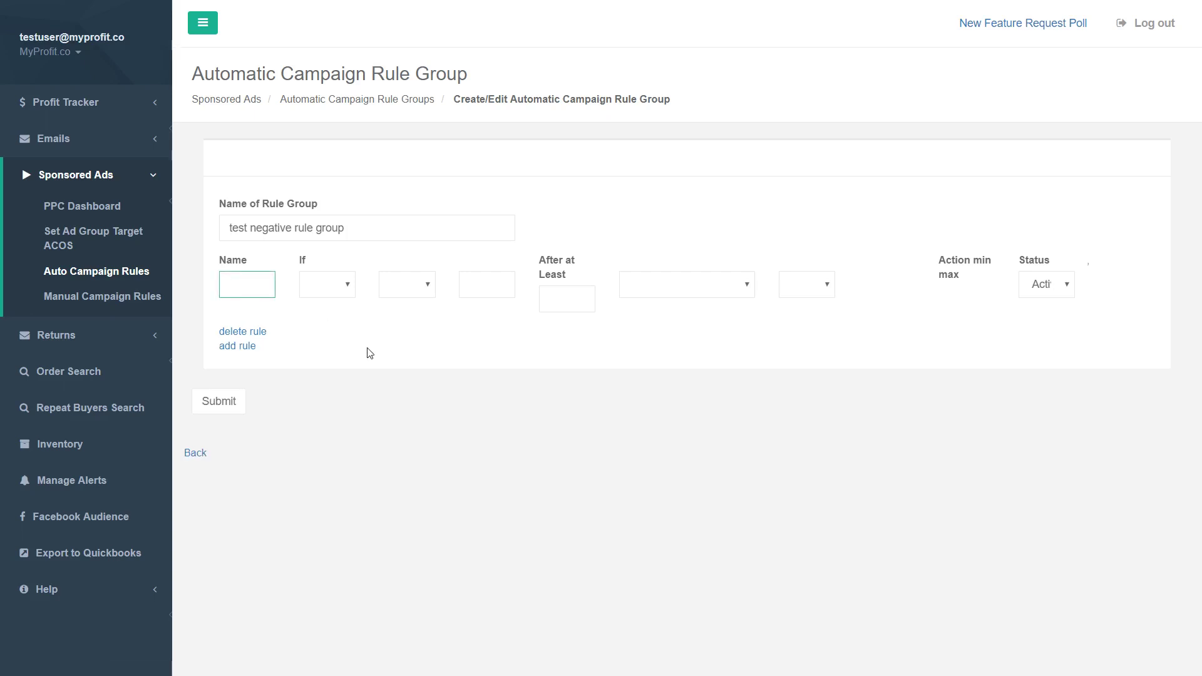
text(negative rule group)
key(Tab)
key(shift+Tab)
click(261, 285)
double_click(262, 285)
key(BackSpace)
key(Tab)
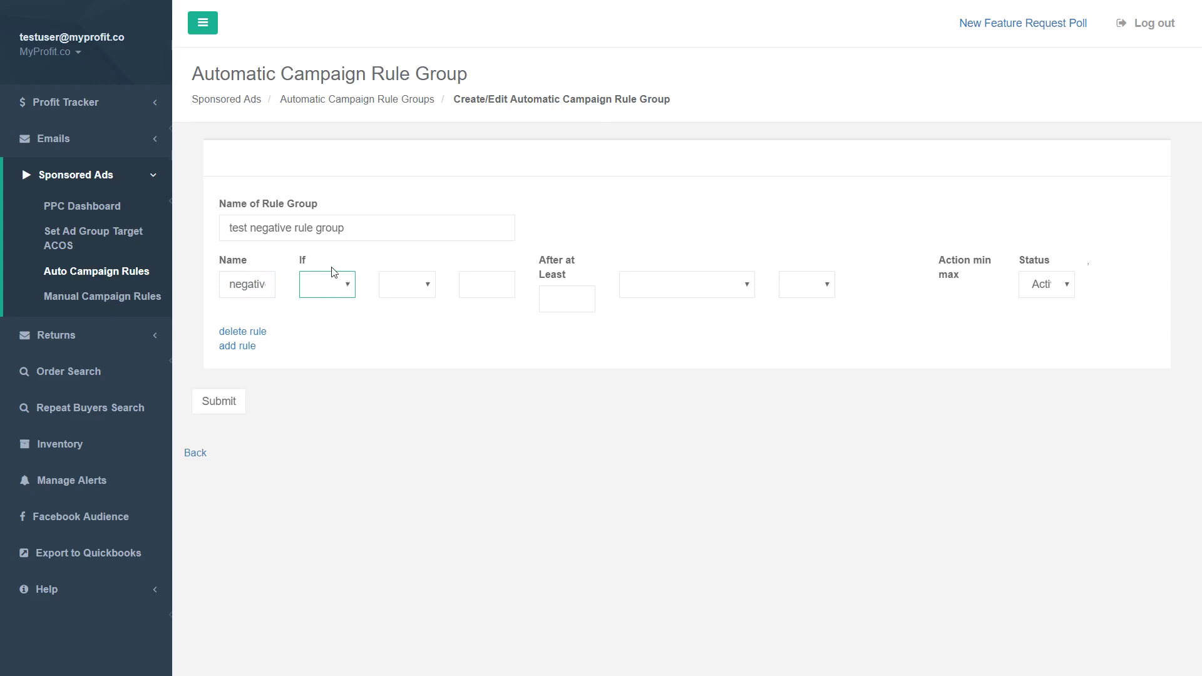
Set the rule's condition to ACOS Target, "> or Exceeded by", with a value of 0.
double_click(302, 261)
click(314, 290)
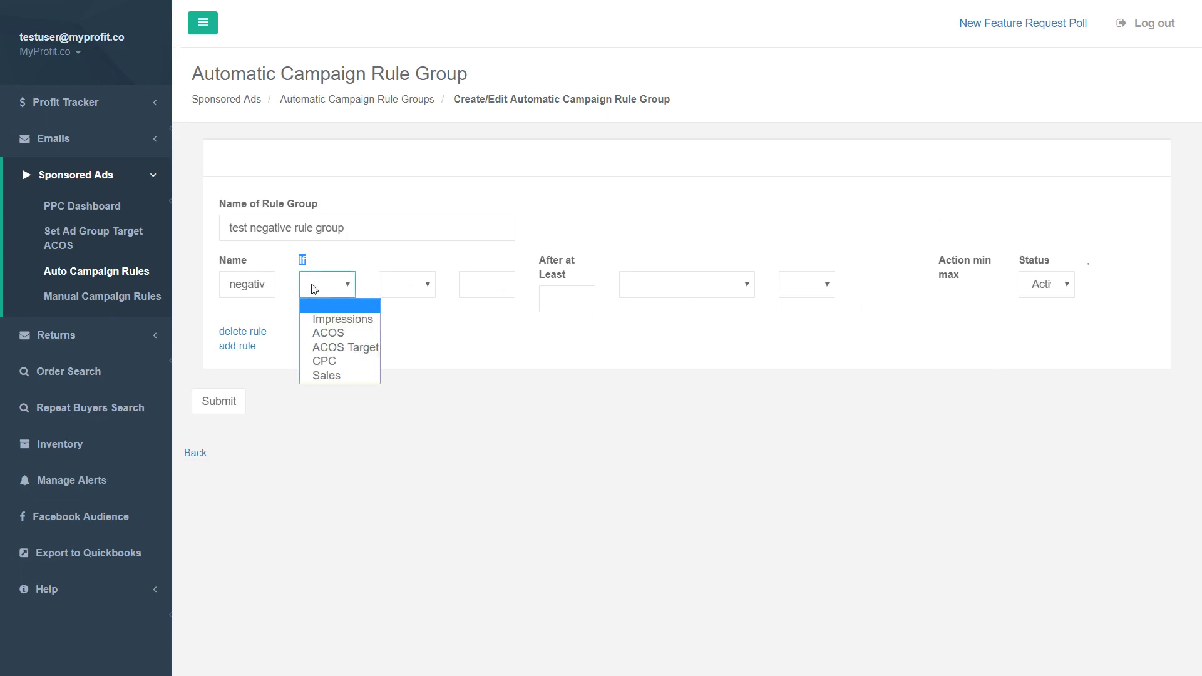
click(350, 348)
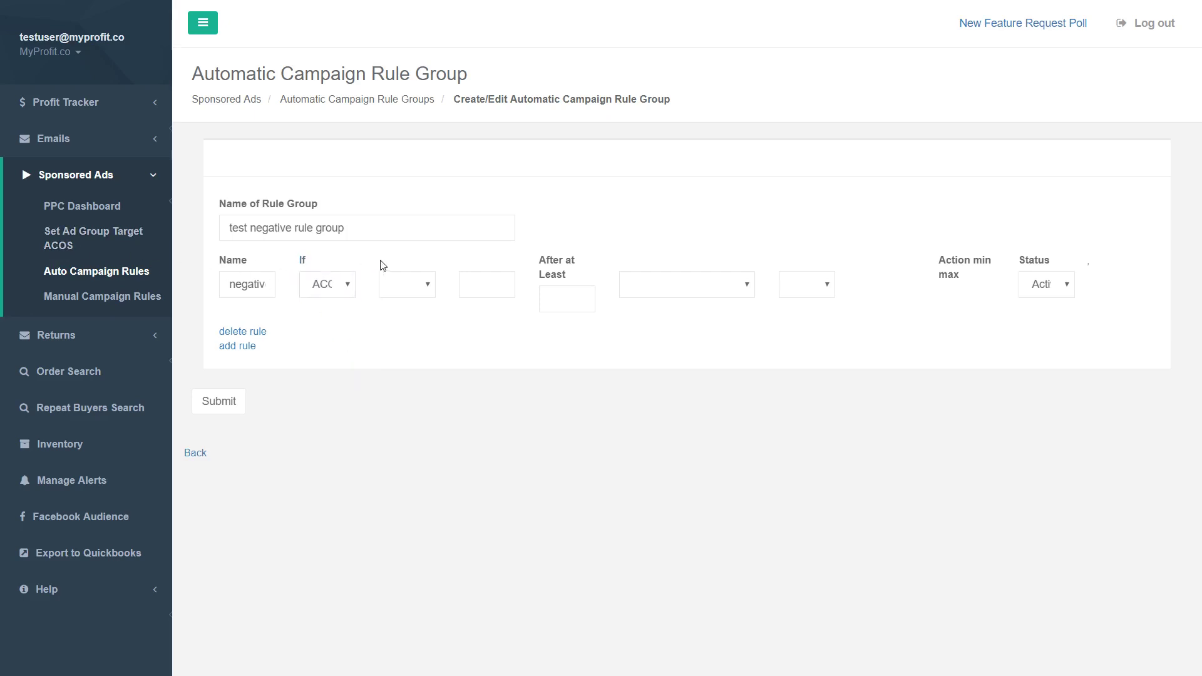
click(419, 286)
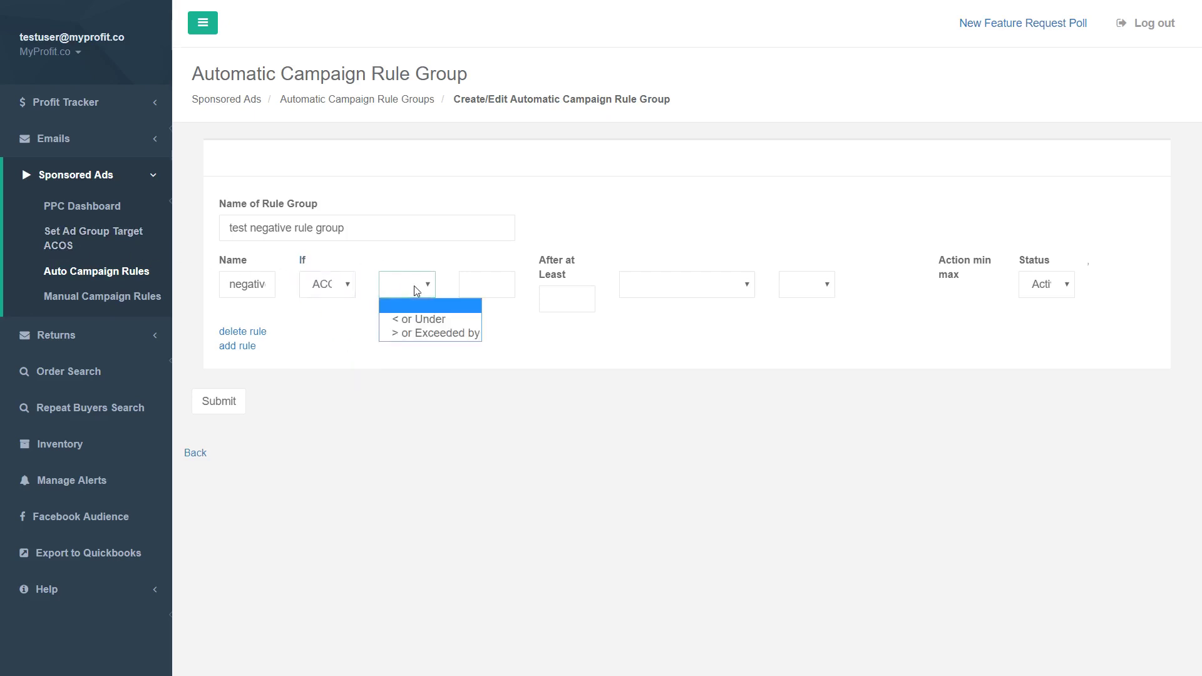
click(427, 336)
click(477, 281)
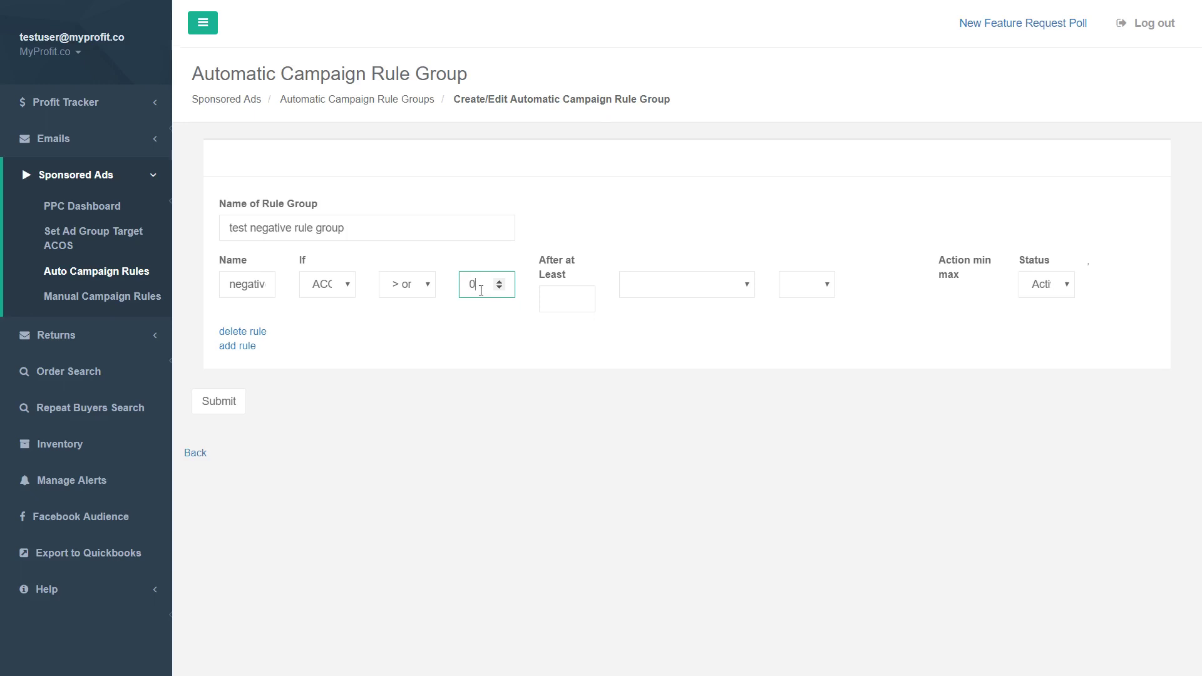
drag(480, 290, 452, 294)
click(323, 286)
click(353, 349)
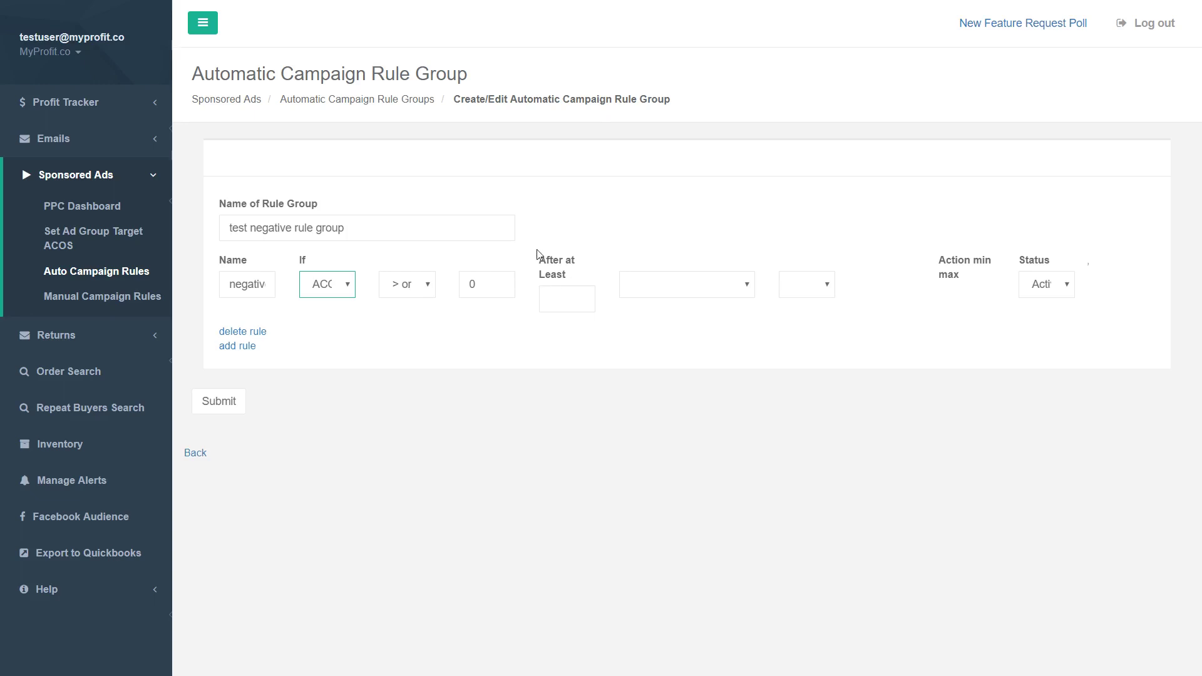
Make the rule apply after at least 20 Absolute Clicks, with Move to Negative Keyword as its action.
click(567, 303)
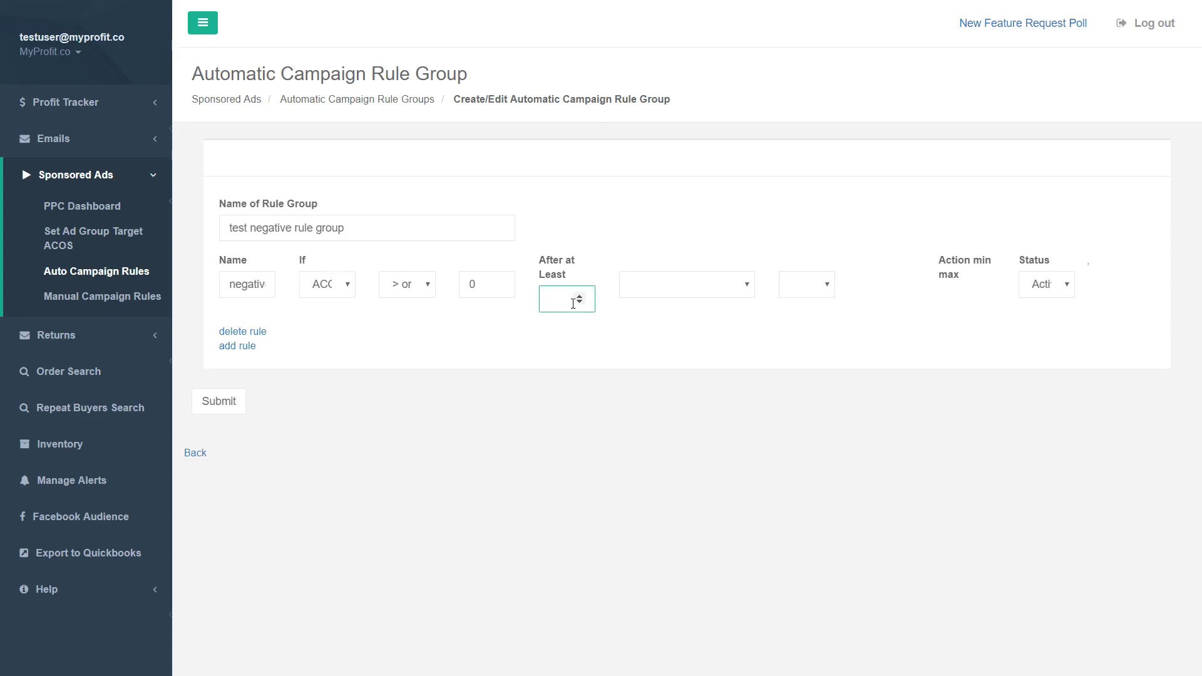
text(20)
click(648, 288)
click(679, 320)
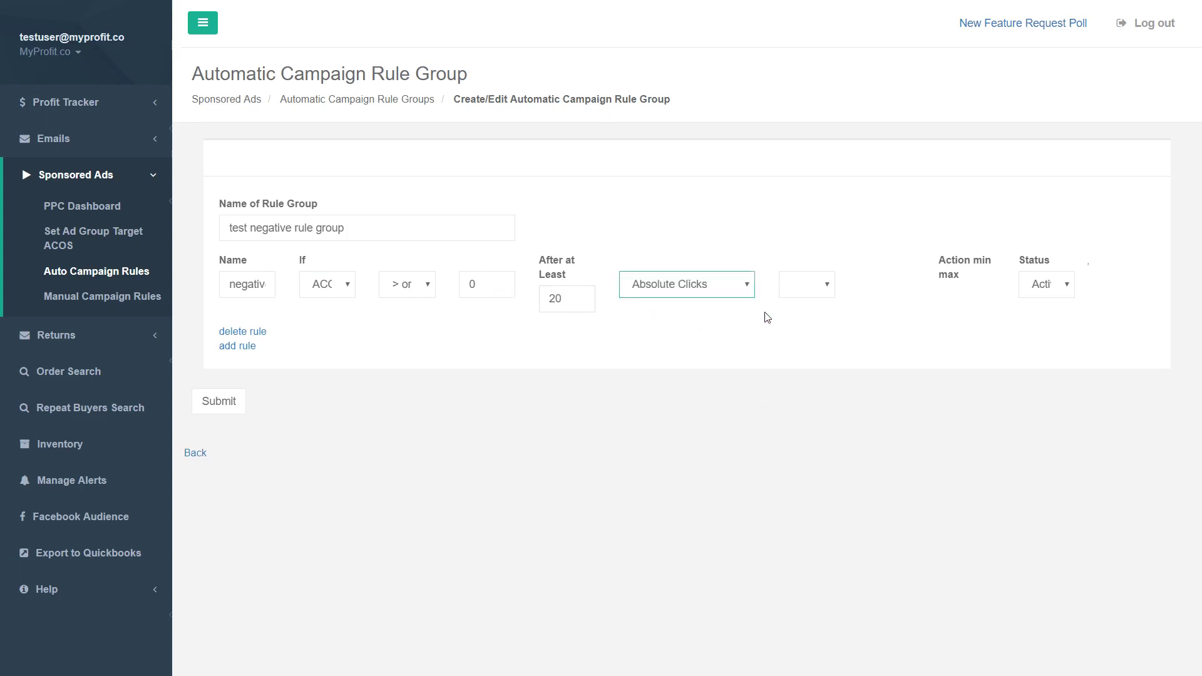
click(804, 287)
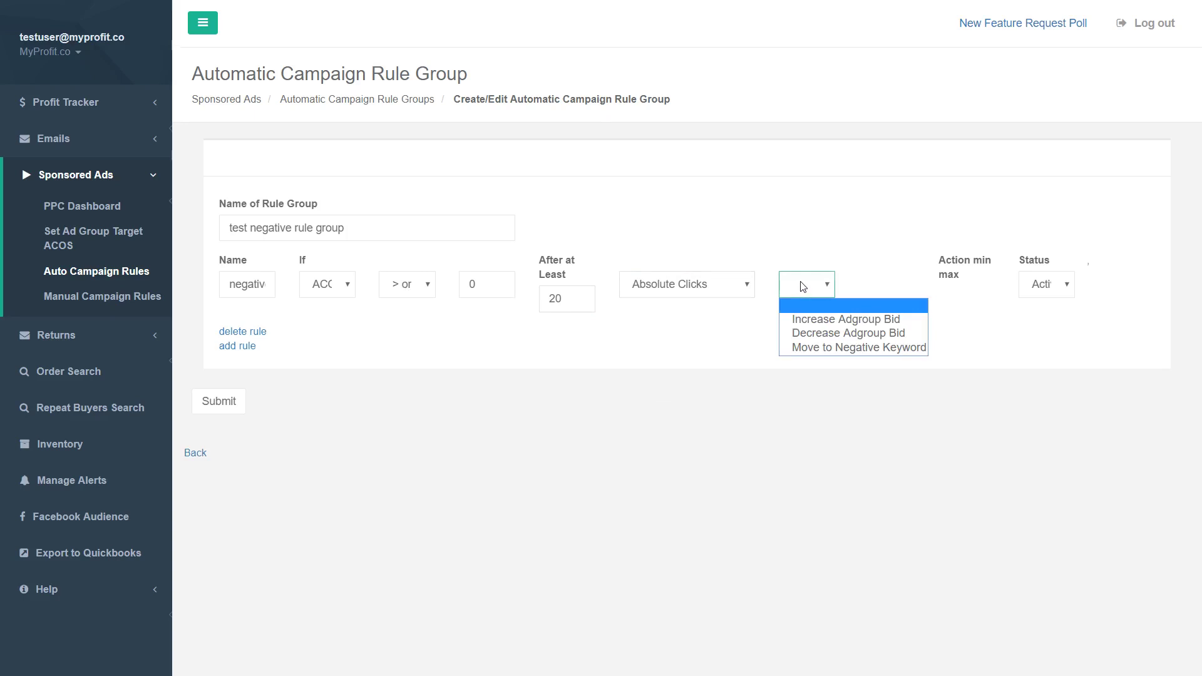
click(854, 348)
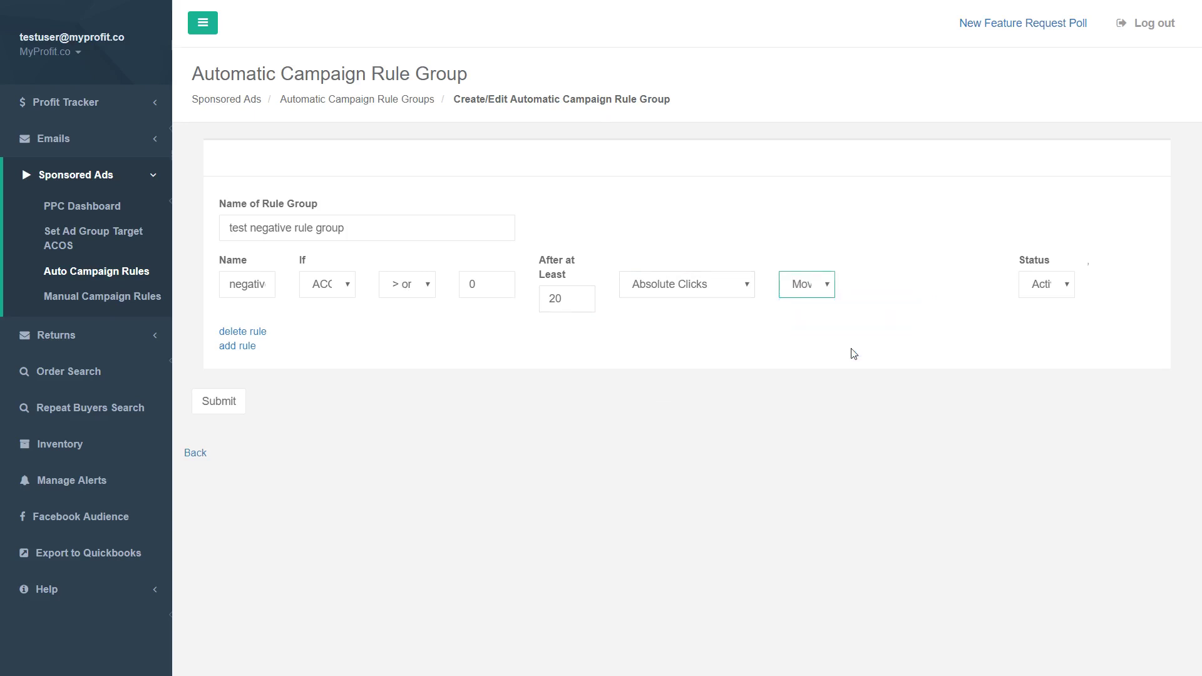
click(865, 349)
click(866, 352)
Keep ACOS Target as the condition, set its exceeded-by value to 10, and enlarge the form's visible area.
click(333, 283)
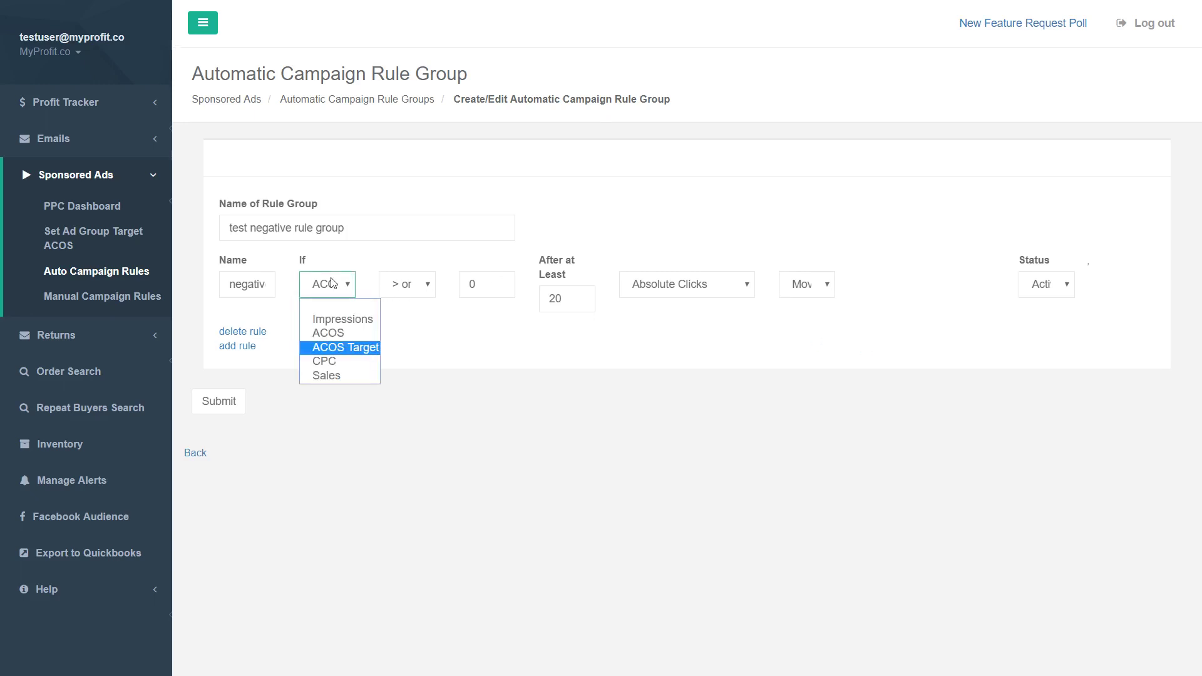
click(354, 348)
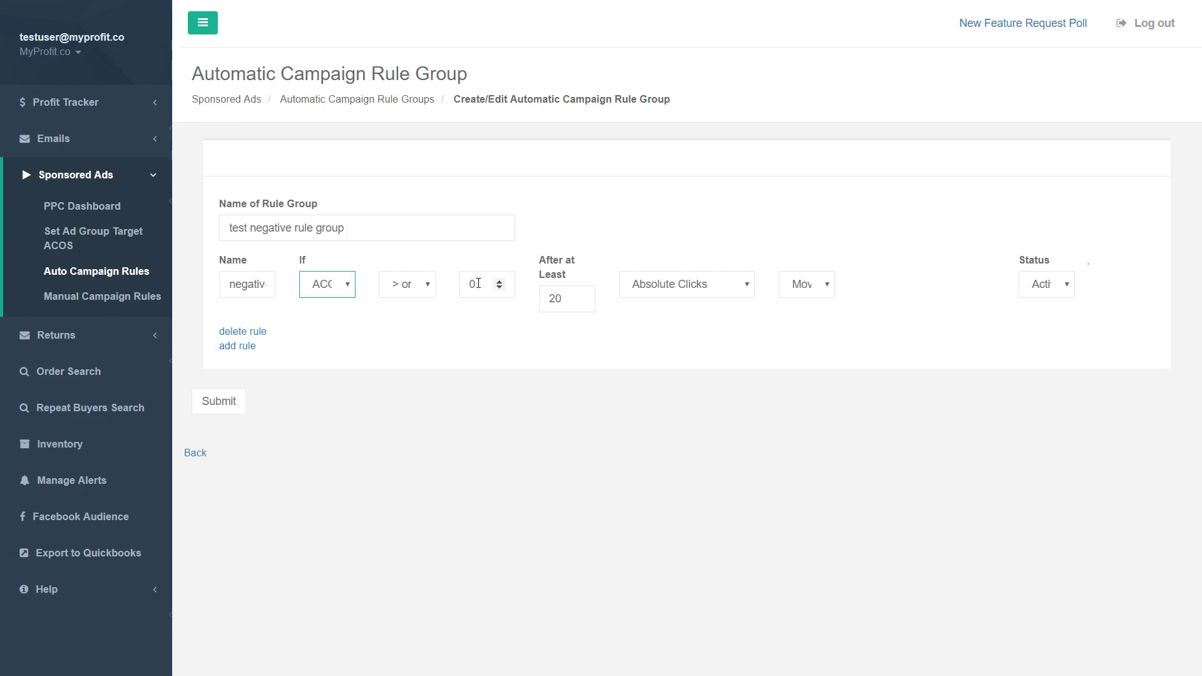
key(Tab)
key(Tab)
text(1)
key(ctrl+minus)
key(ctrl+minus)
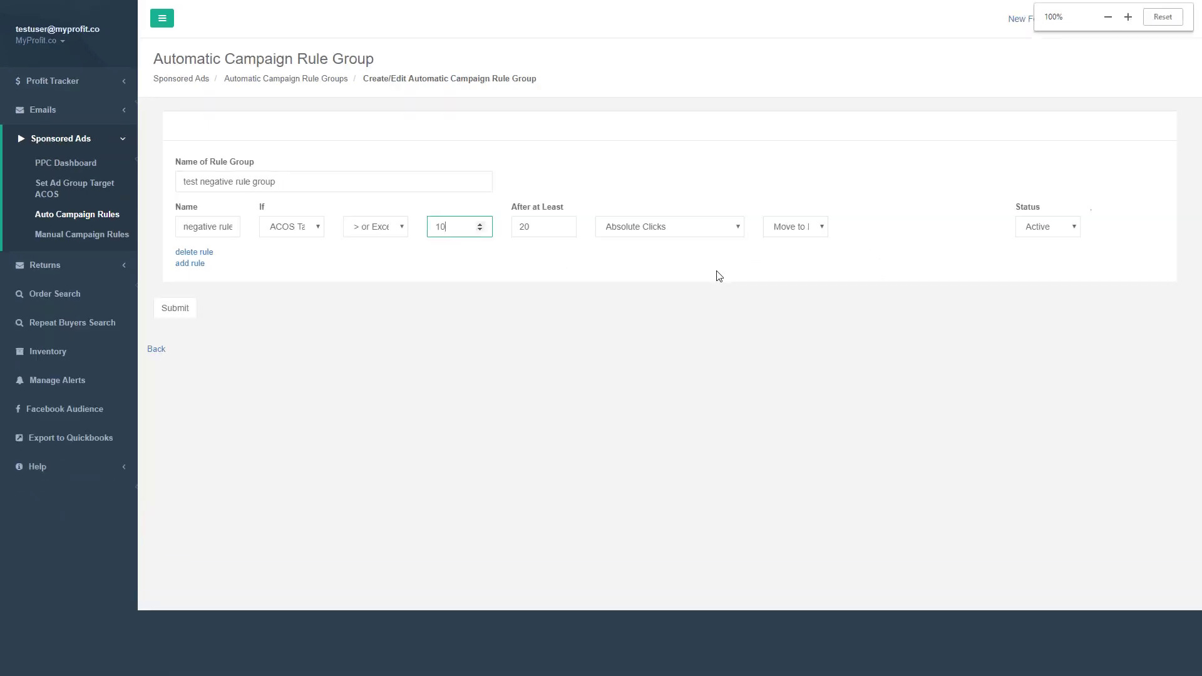
click(162, 18)
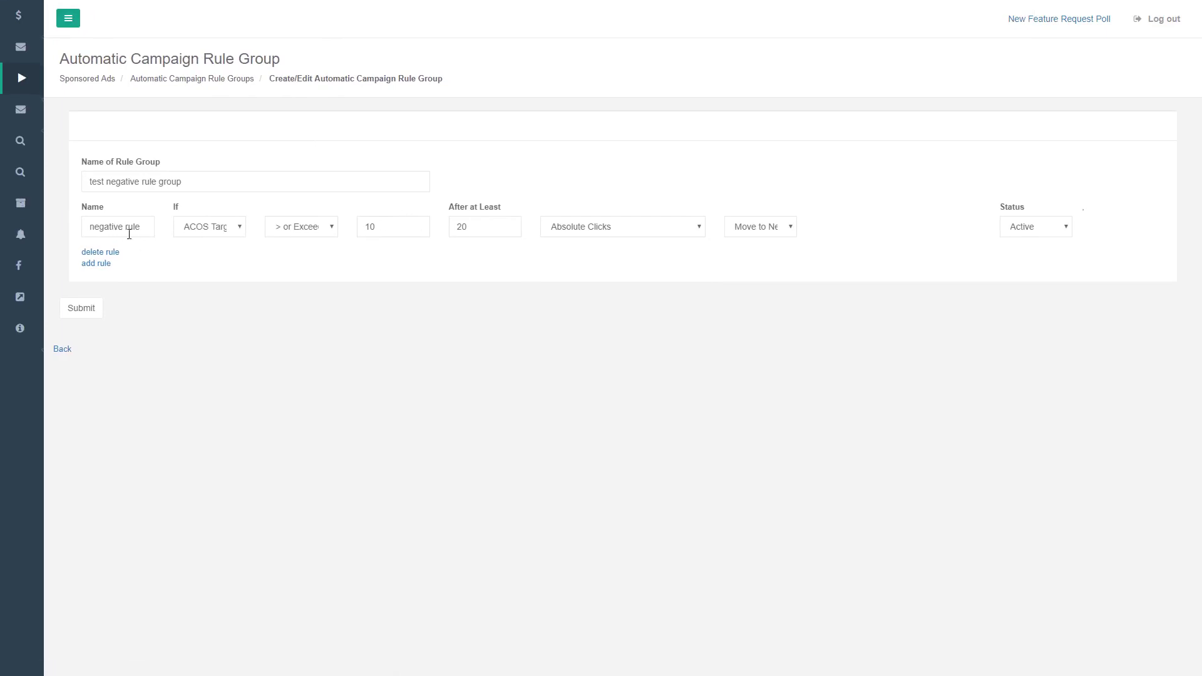
Review the rule's condition, threshold, click minimum and action, and return to the rule group list without submitting.
click(210, 235)
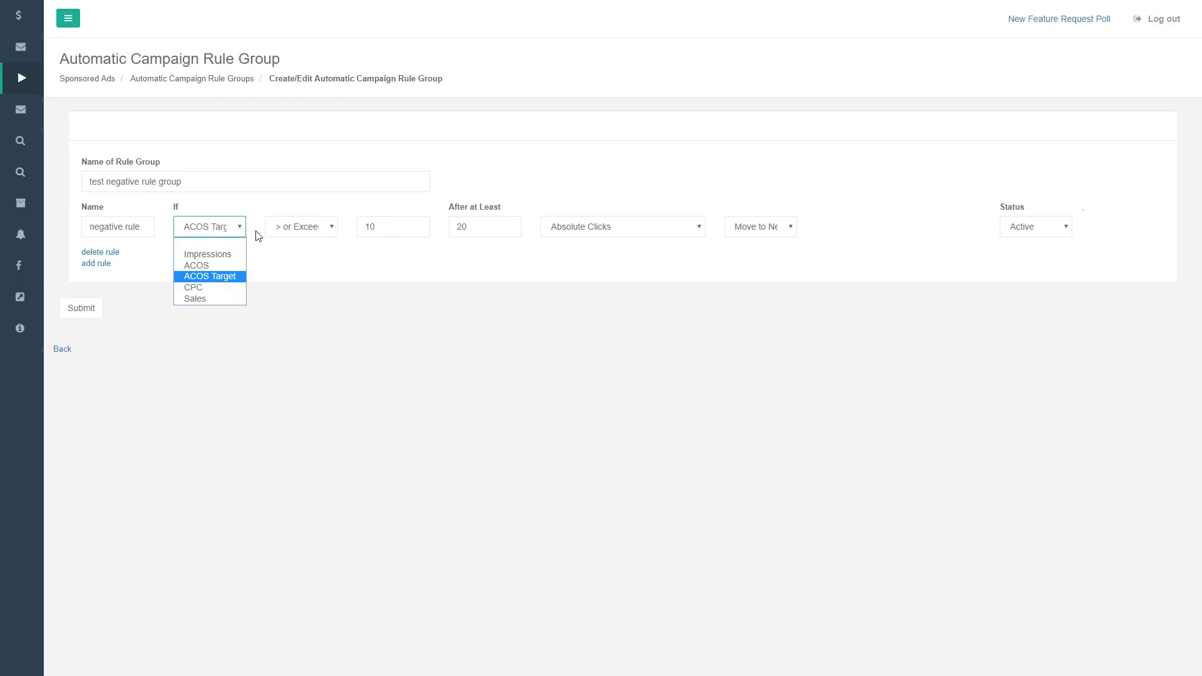
click(354, 261)
drag(369, 230, 397, 232)
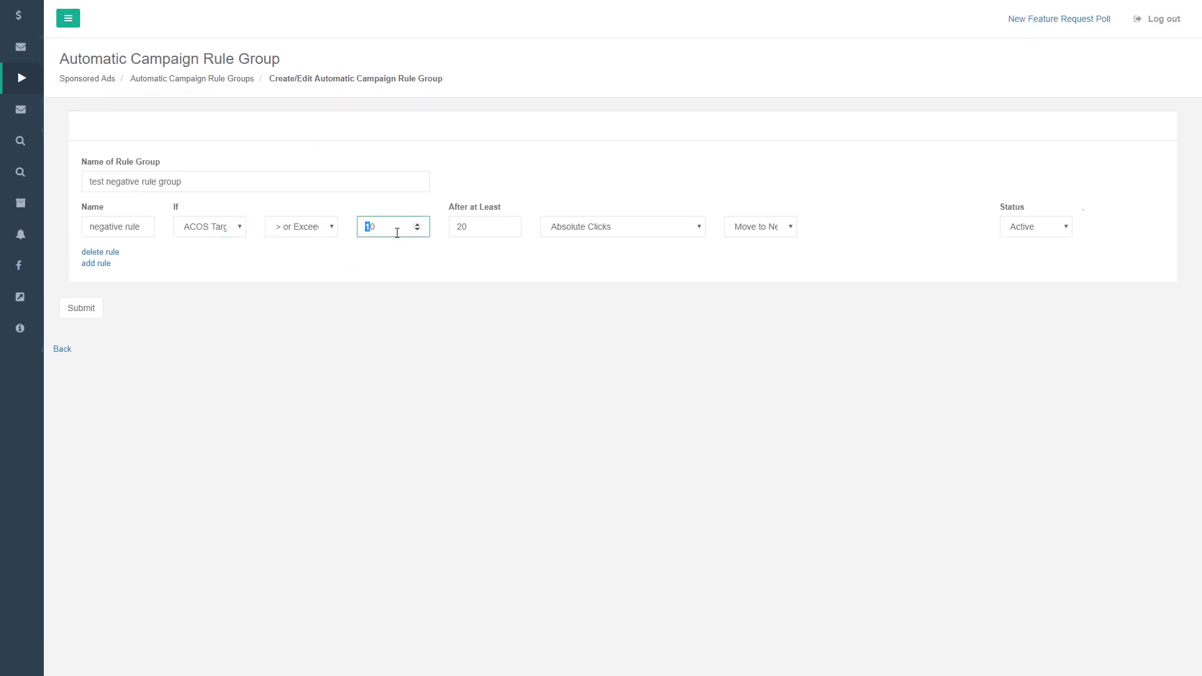
double_click(476, 232)
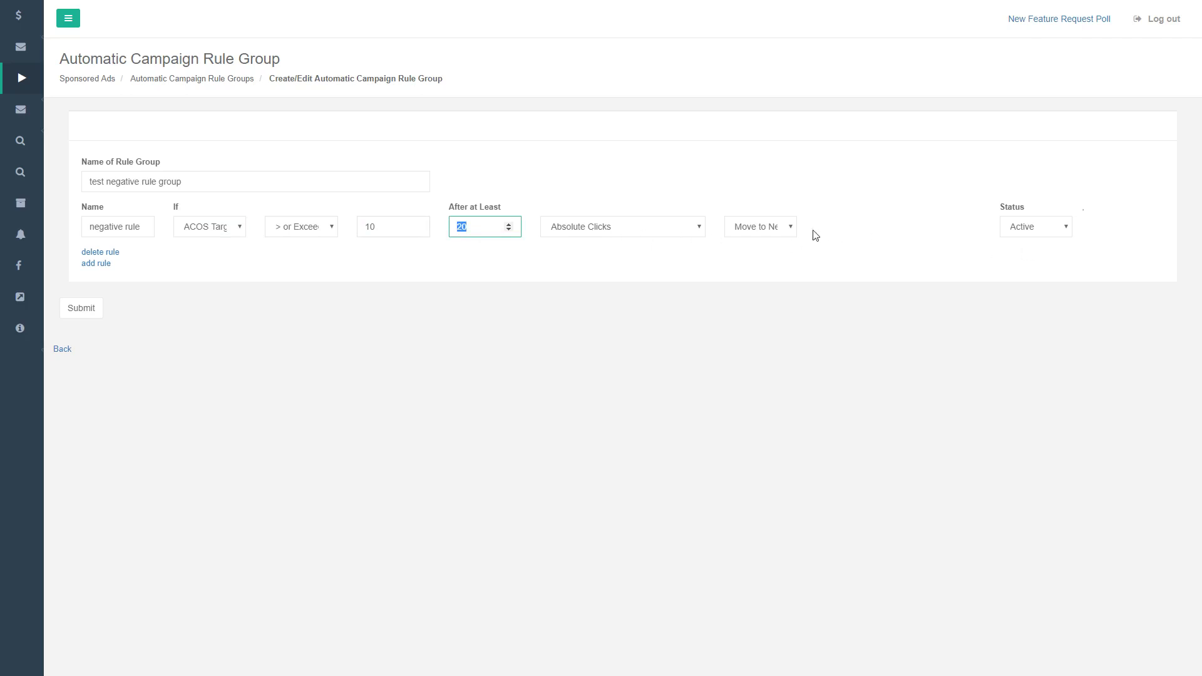
click(788, 230)
click(786, 232)
click(785, 232)
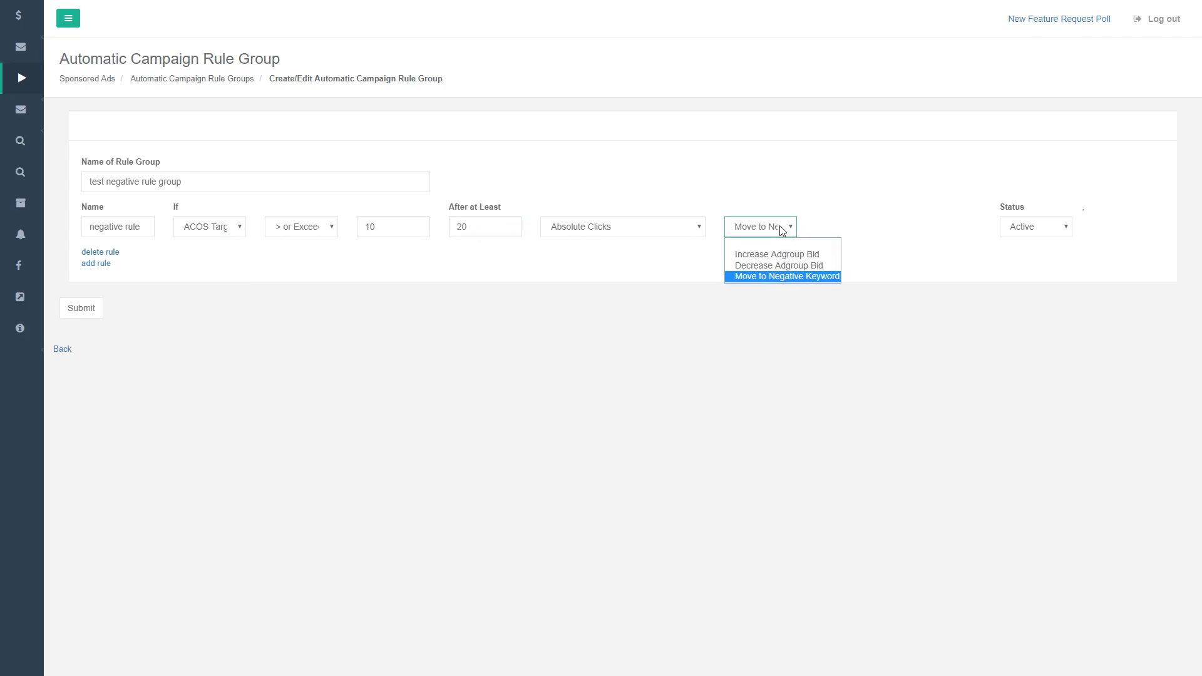
click(800, 208)
click(62, 350)
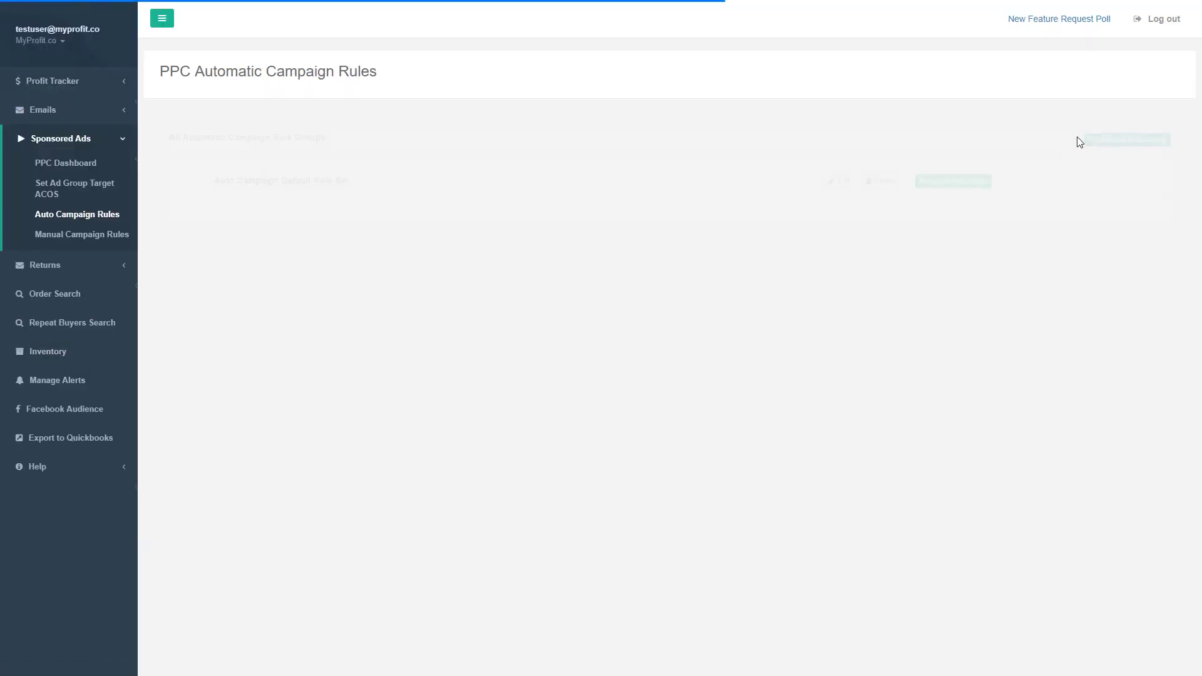
Try selecting Sample Auto Ad Group for the Auto Campaign Default Rule Set, closing the assignment dialog without saving.
click(953, 171)
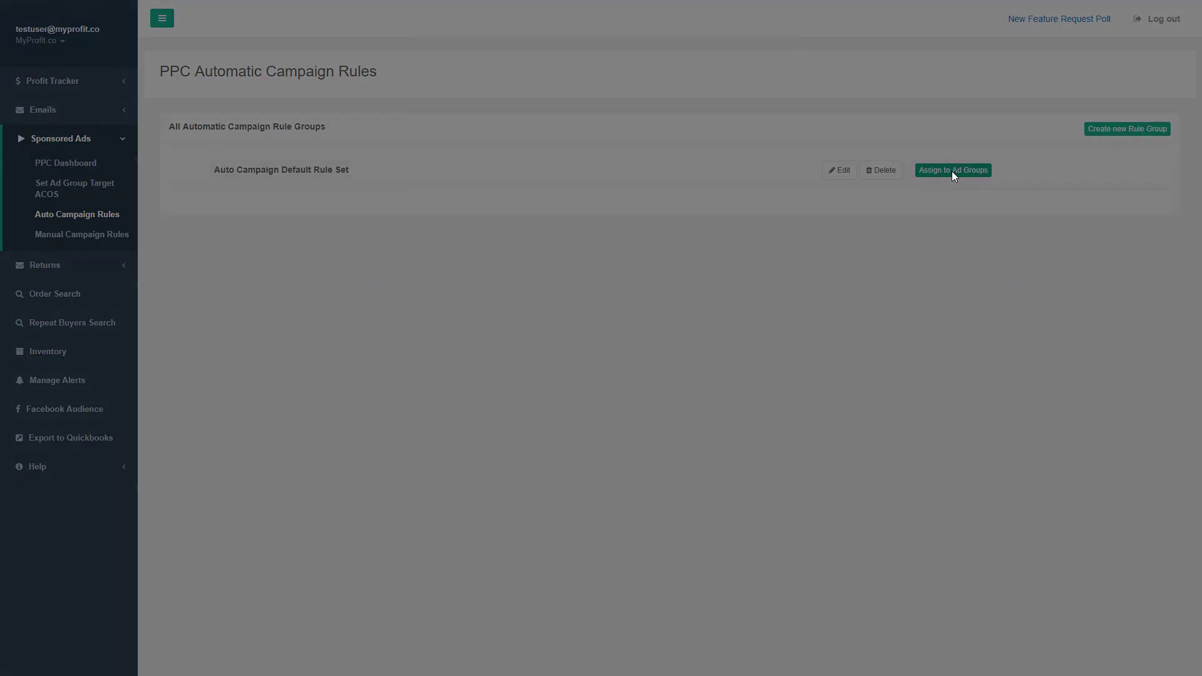
click(445, 126)
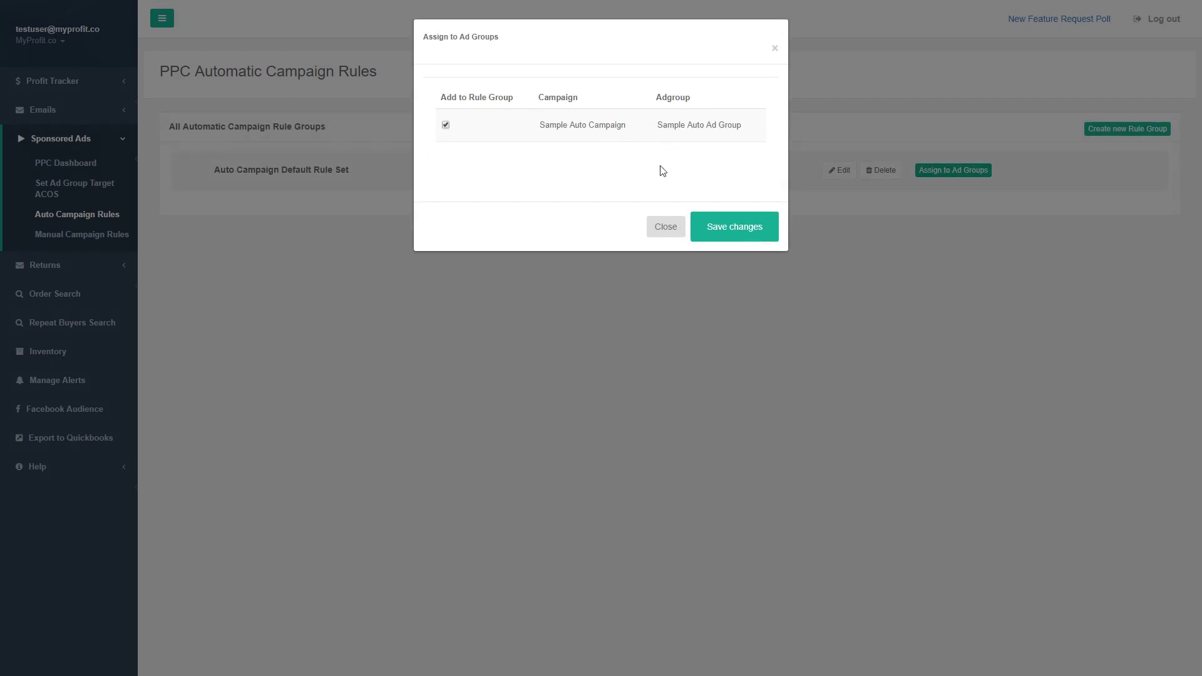
click(665, 227)
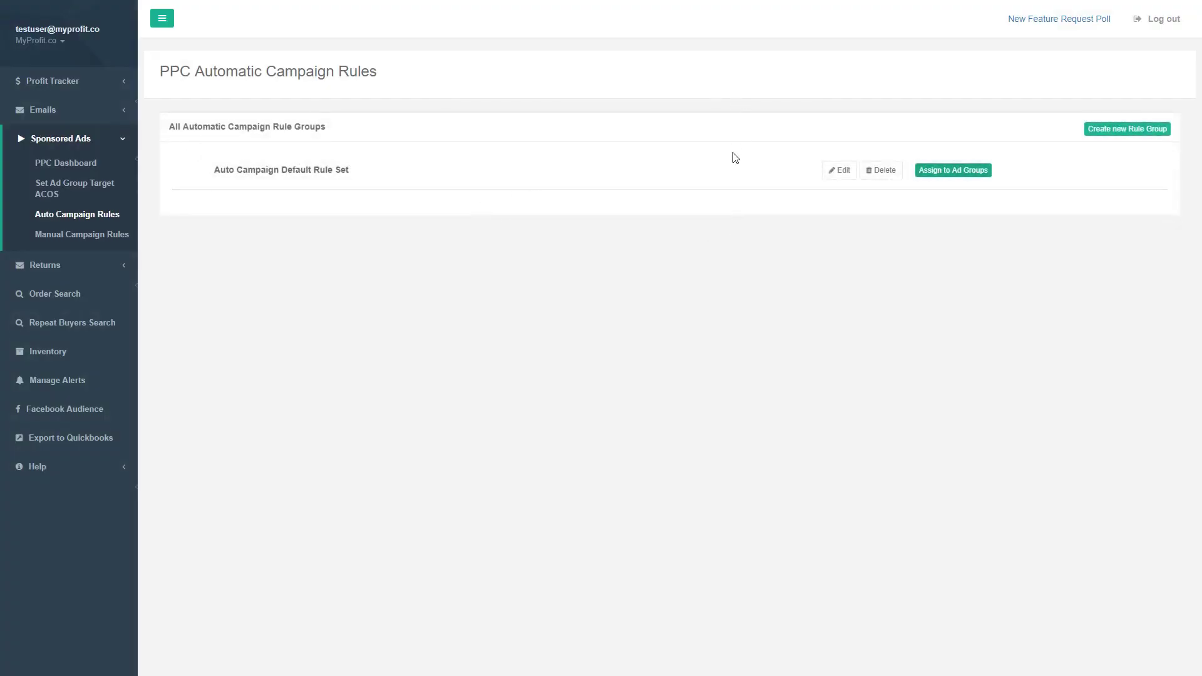
Open the Auto Campaign Default Rule Set for editing and check the second rule's name and condition choices, keeping ACOS Target.
click(844, 174)
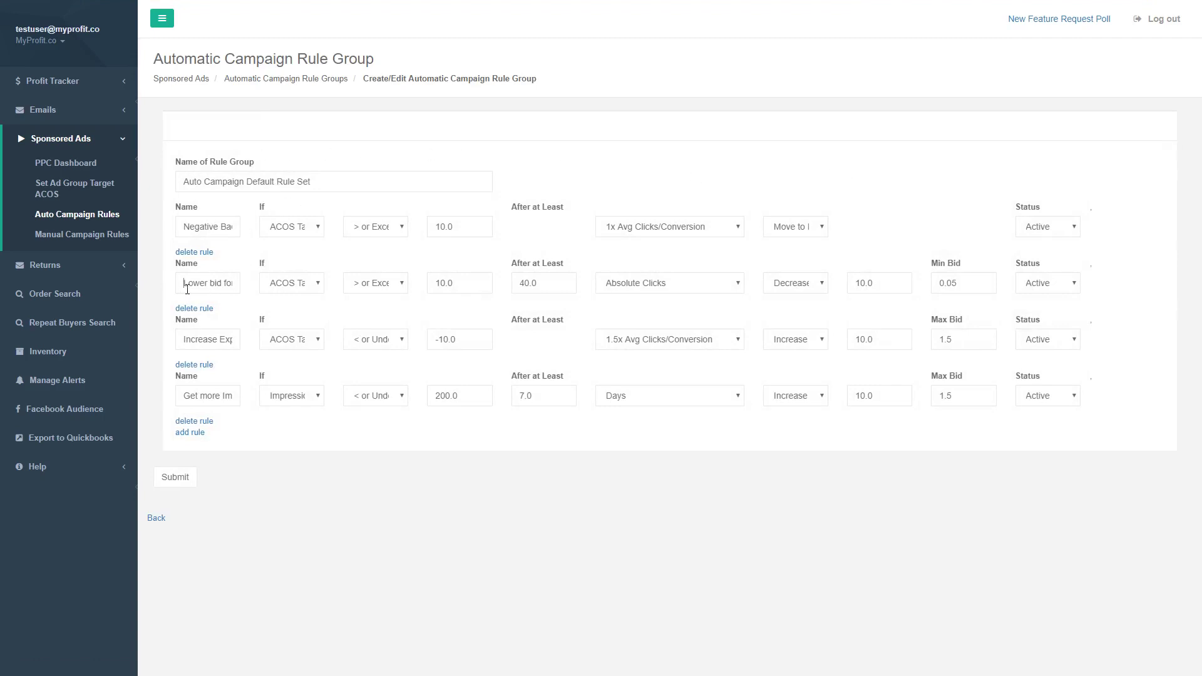
drag(183, 283, 210, 285)
triple_click(210, 285)
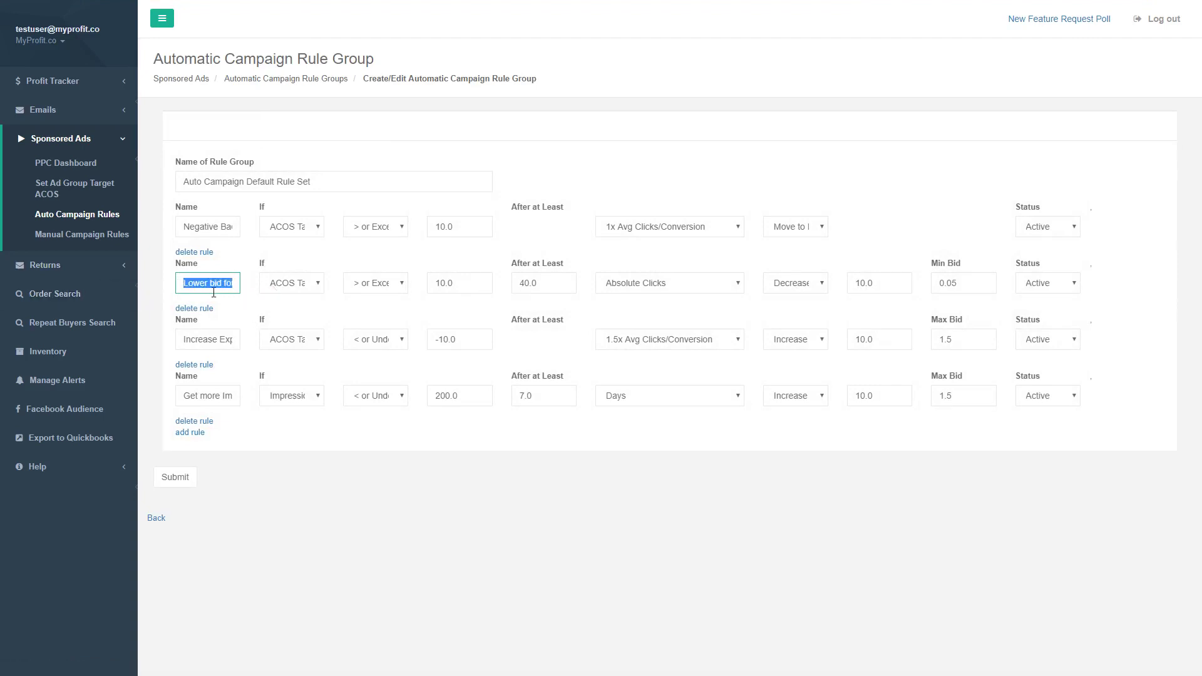
click(262, 303)
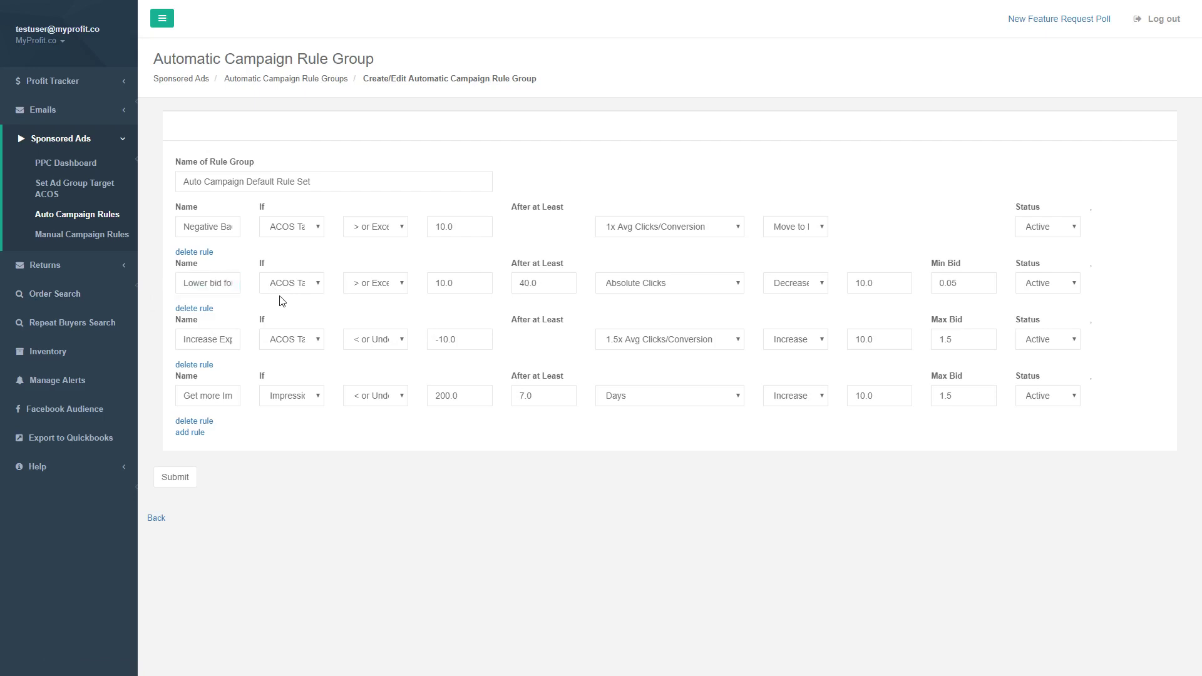
click(286, 283)
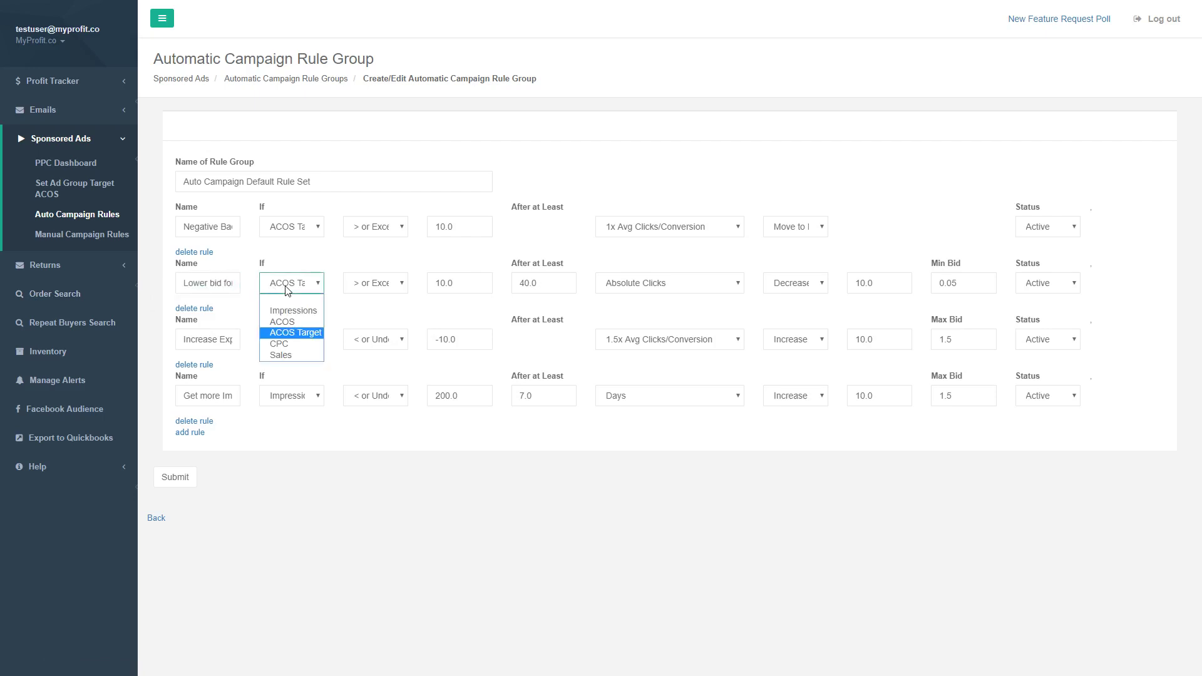
click(319, 330)
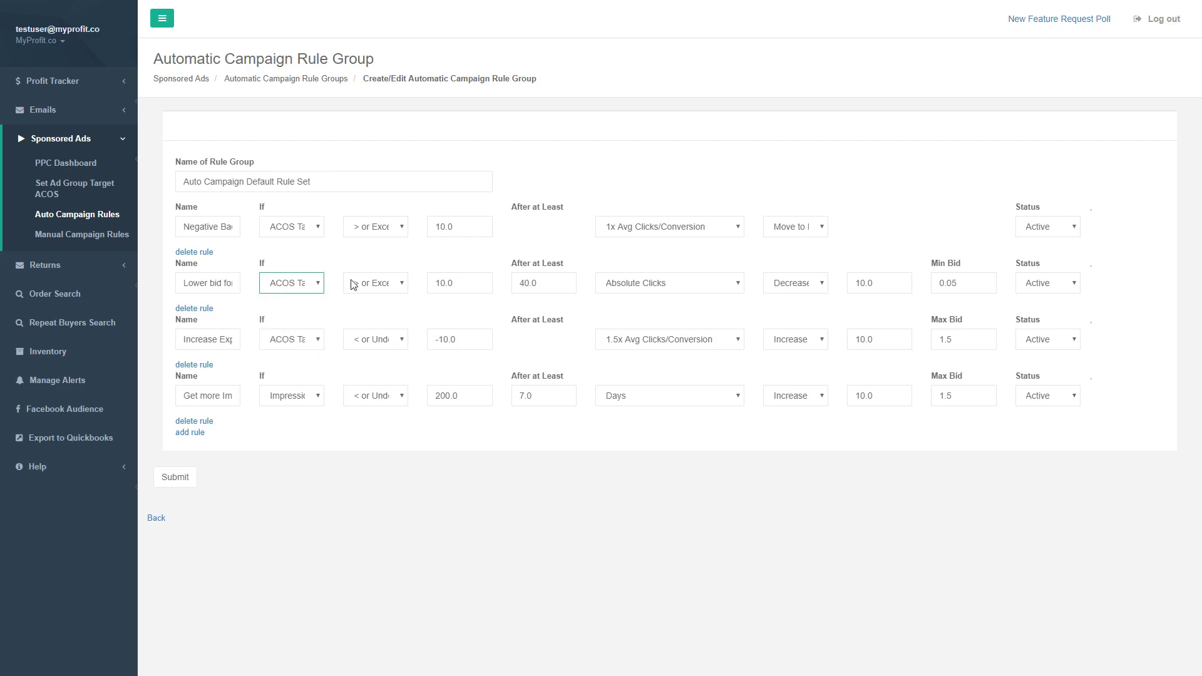
Review the second rule's exceeded-by value, click minimum, bid decrease and minimum bid.
double_click(456, 287)
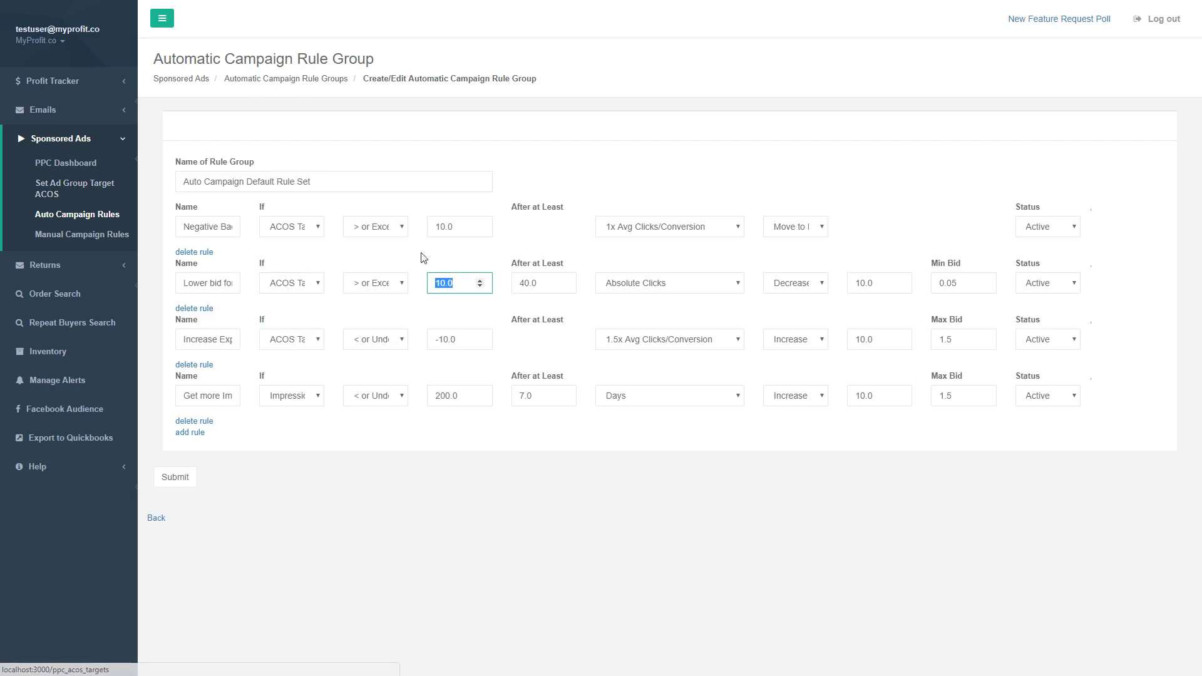
double_click(543, 286)
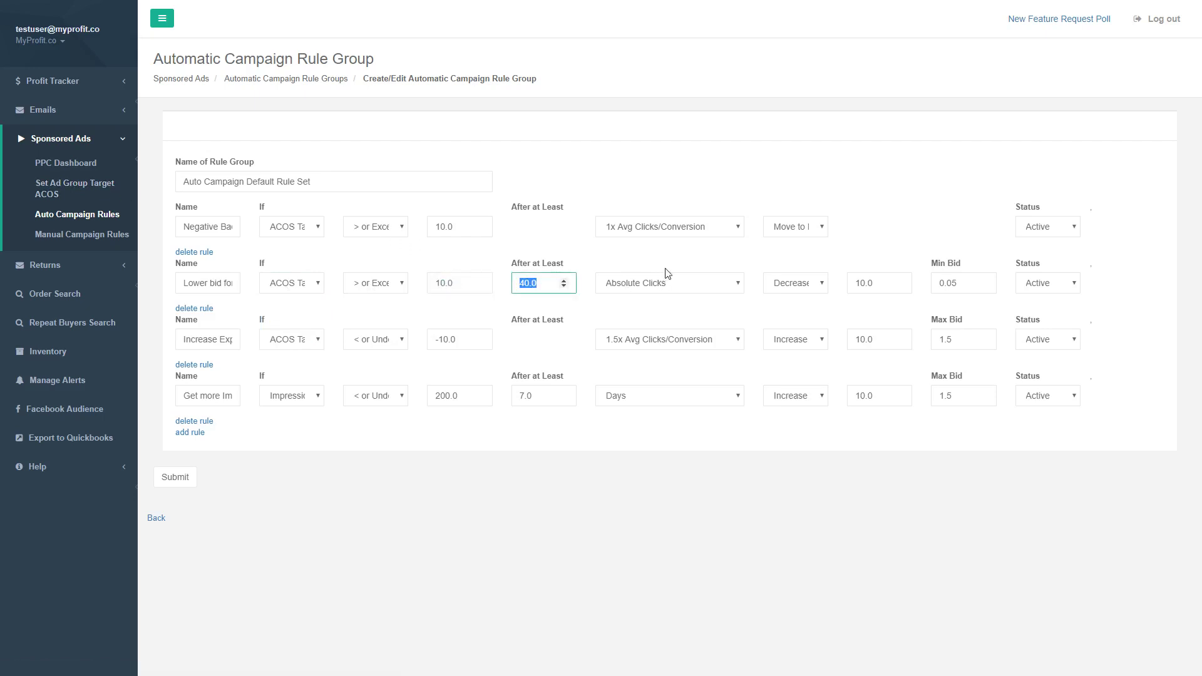
double_click(874, 284)
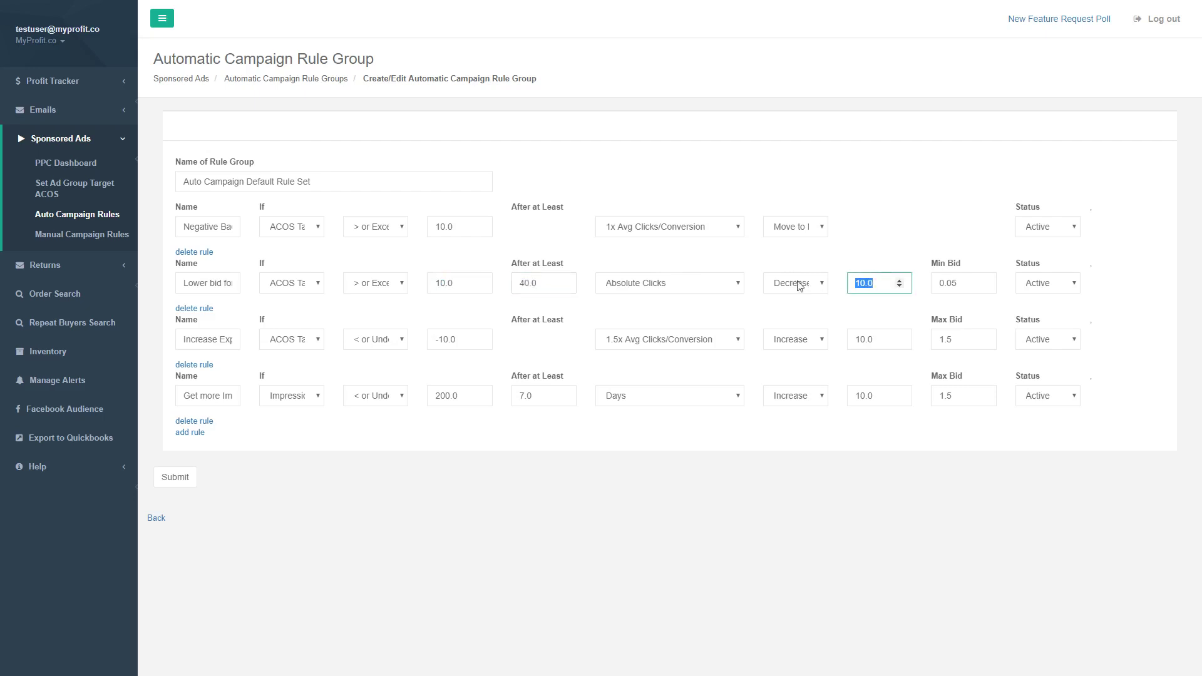
double_click(973, 282)
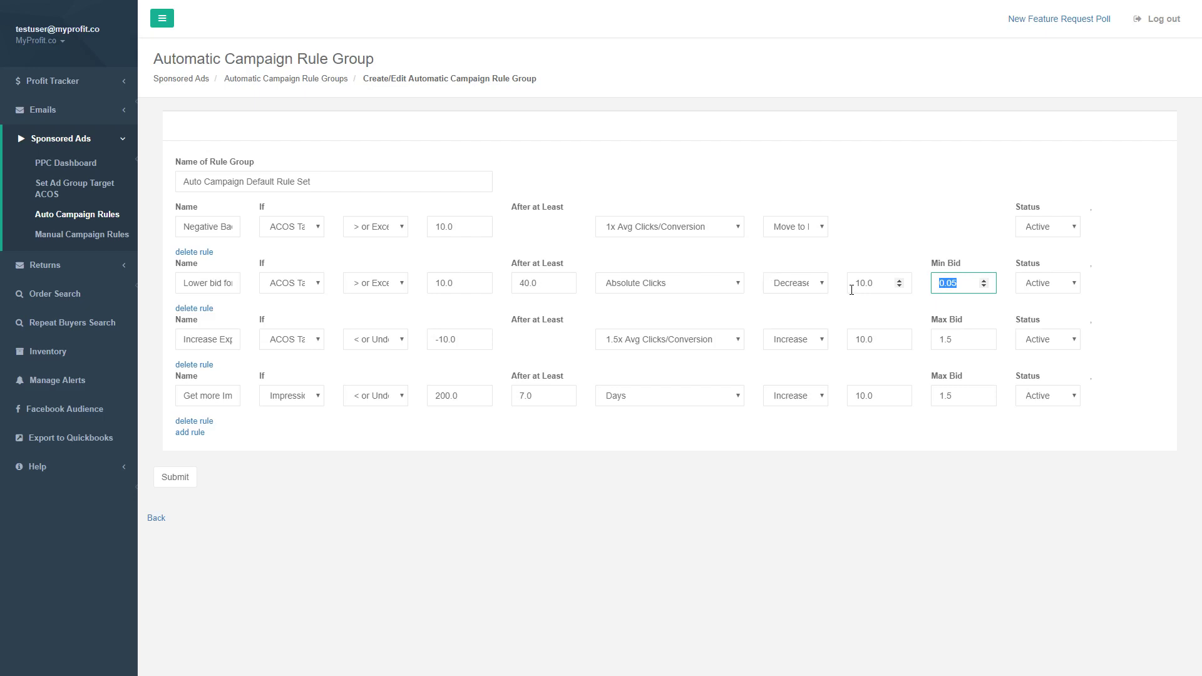
click(963, 287)
double_click(979, 283)
Try 0 as the Increase Exposure rule's ACOS Target threshold, set it back to -10, and check its minimum-clicks options.
triple_click(215, 342)
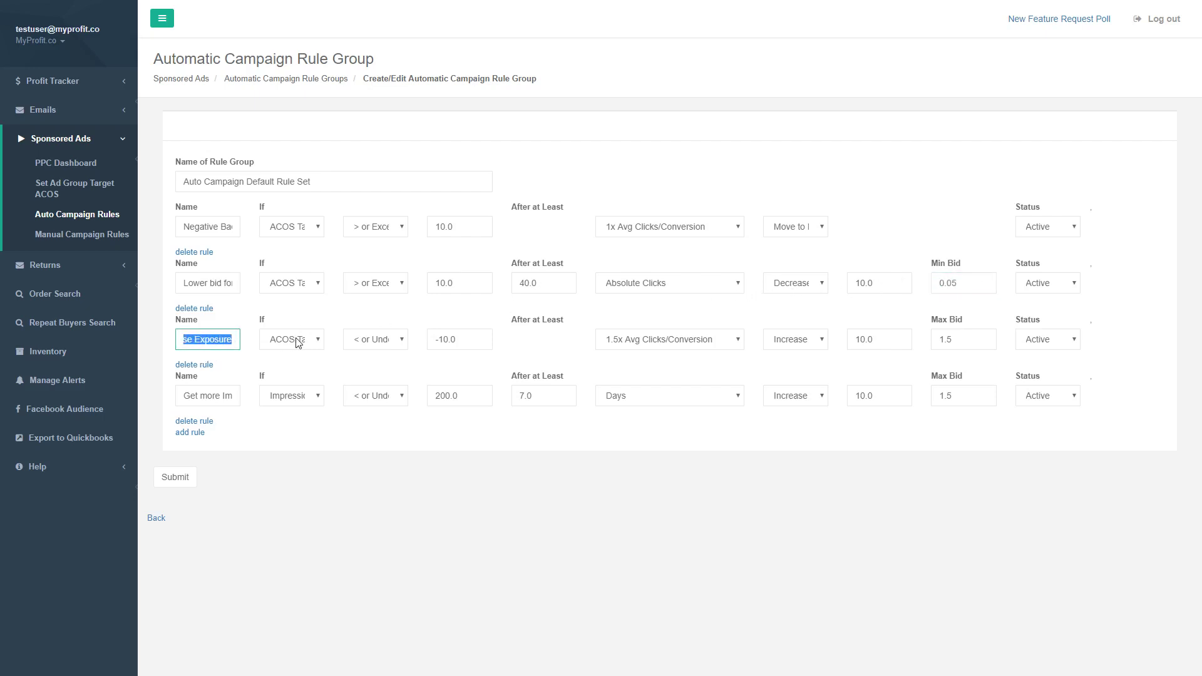
triple_click(216, 342)
triple_click(464, 341)
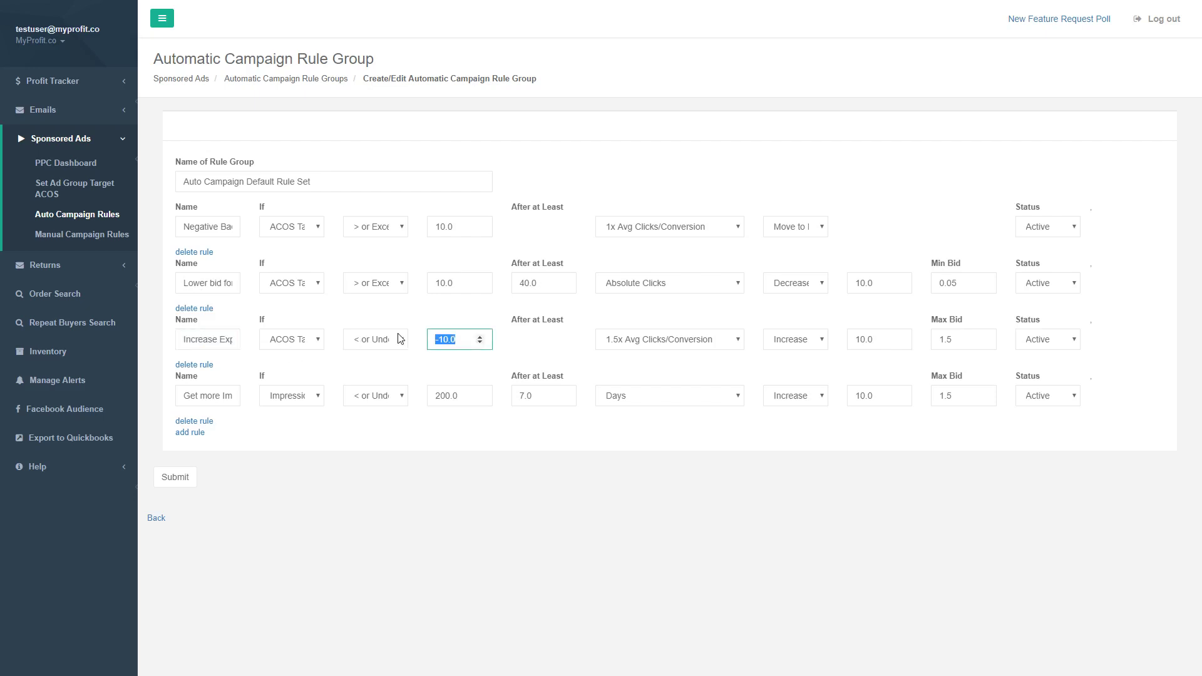
text(0)
drag(470, 340, 389, 341)
text(-10)
click(645, 350)
click(675, 332)
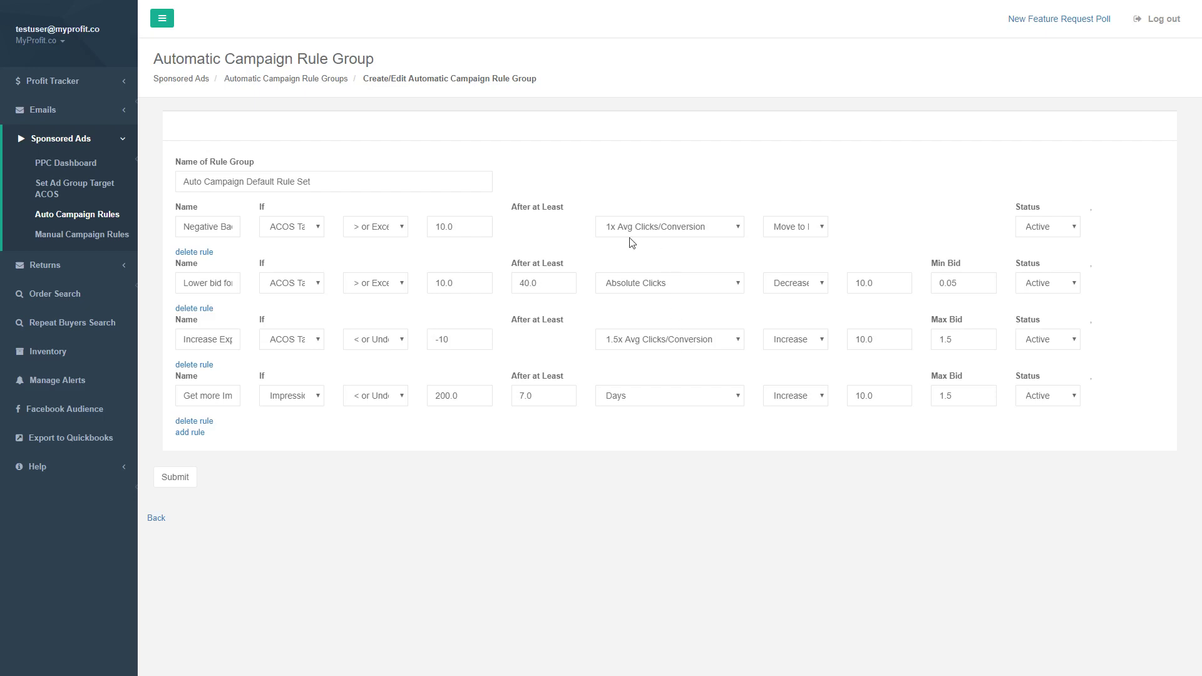
Make the first rule apply after at least 5 Absolute Clicks.
click(681, 236)
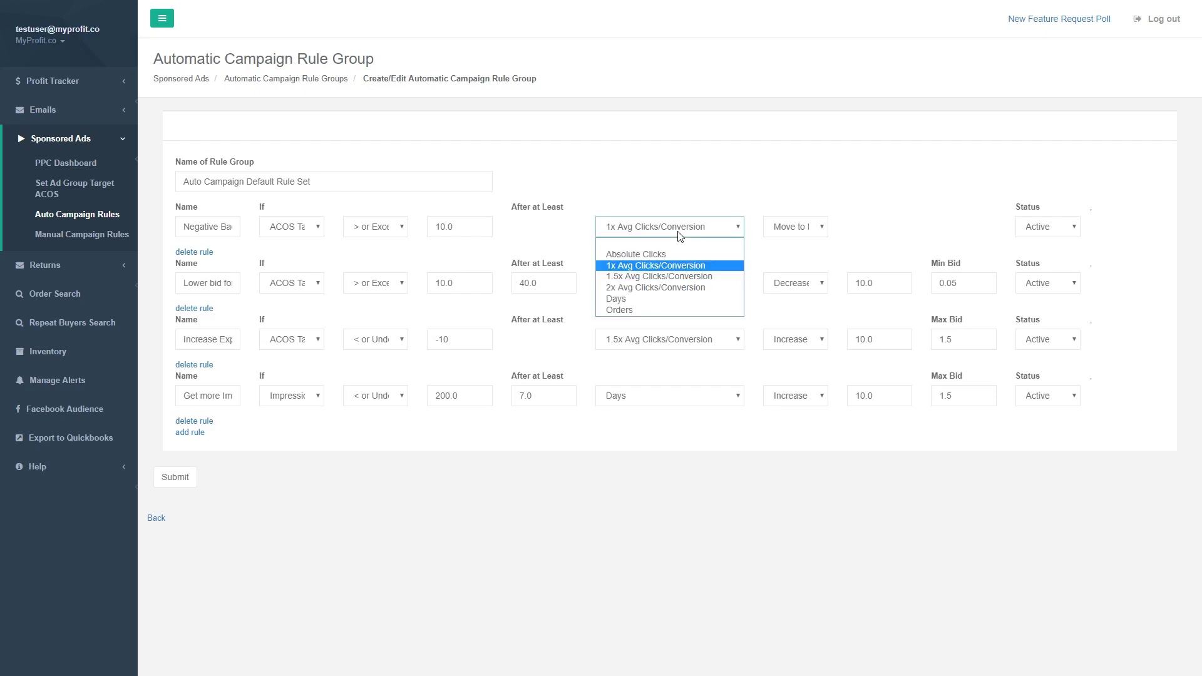
click(668, 255)
click(549, 230)
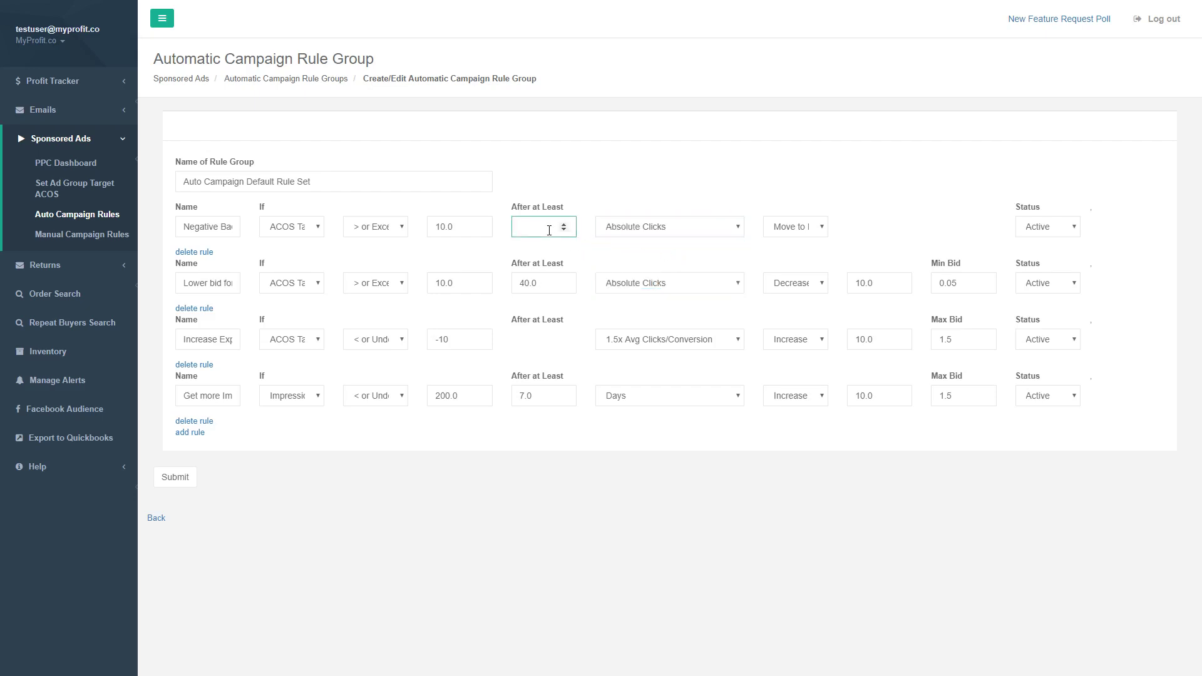
text(5)
Try 2x Avg Clicks/Conversion and Days as the first rule's "After at Least" measure.
click(639, 235)
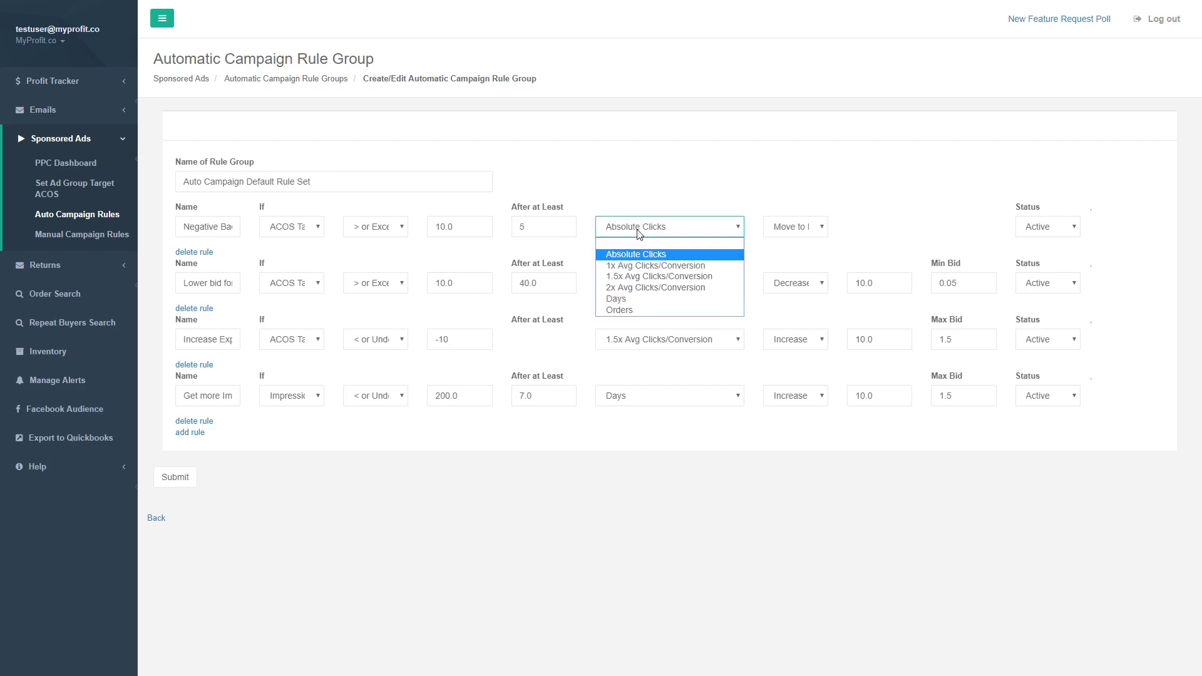
click(637, 289)
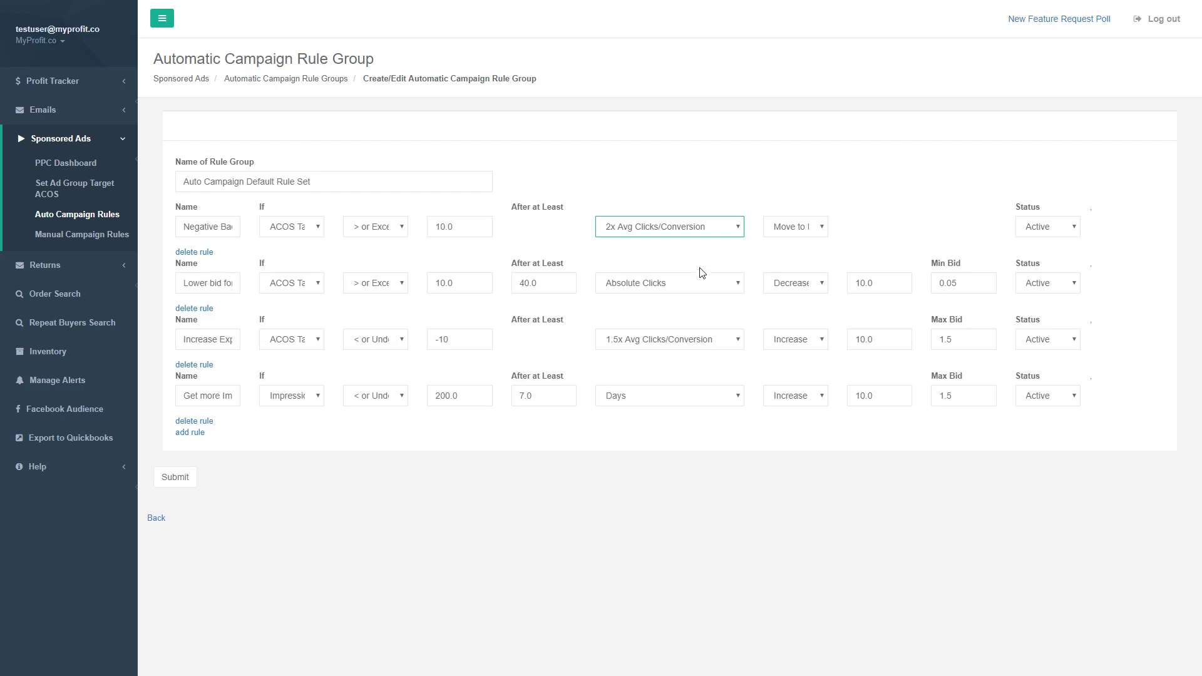
click(689, 228)
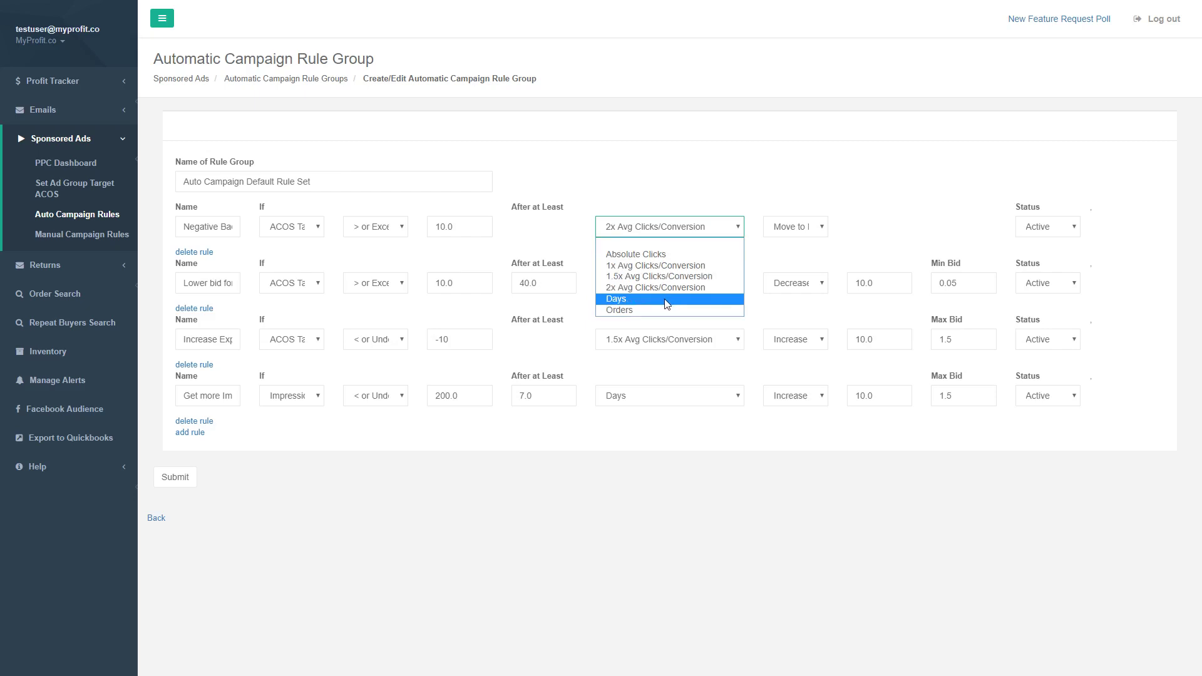
click(644, 299)
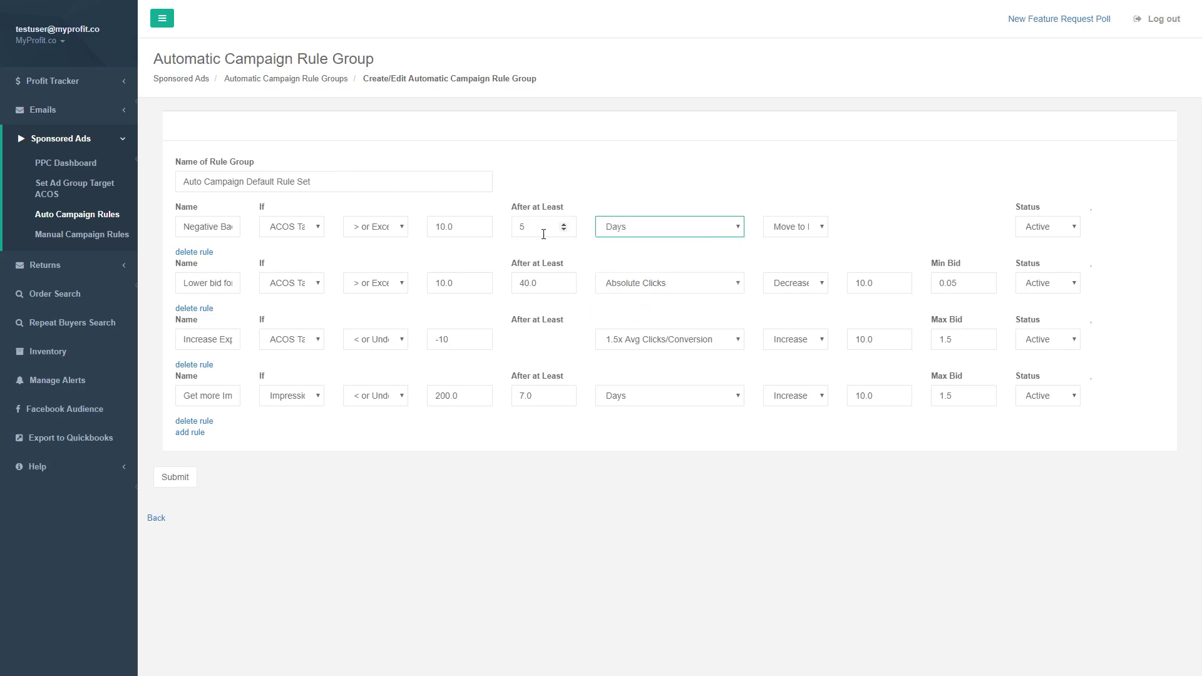
Make the first rule apply after at least 10 Orders.
click(639, 233)
click(644, 311)
key(shift+Tab)
text(10)
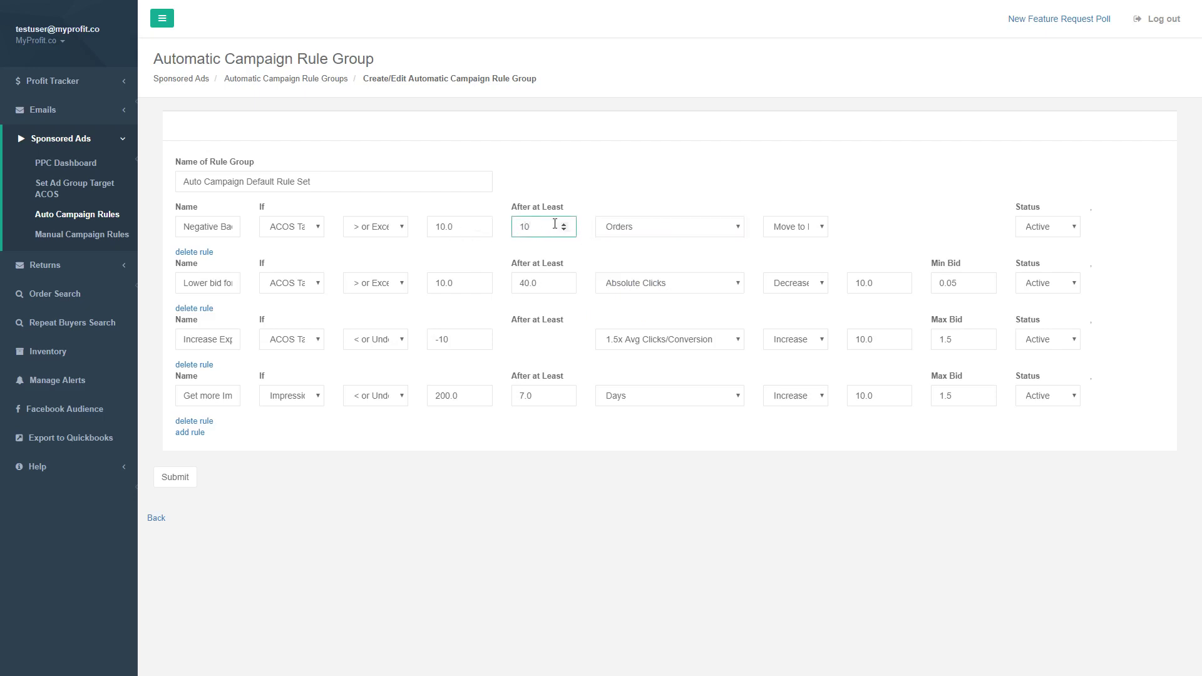
click(636, 232)
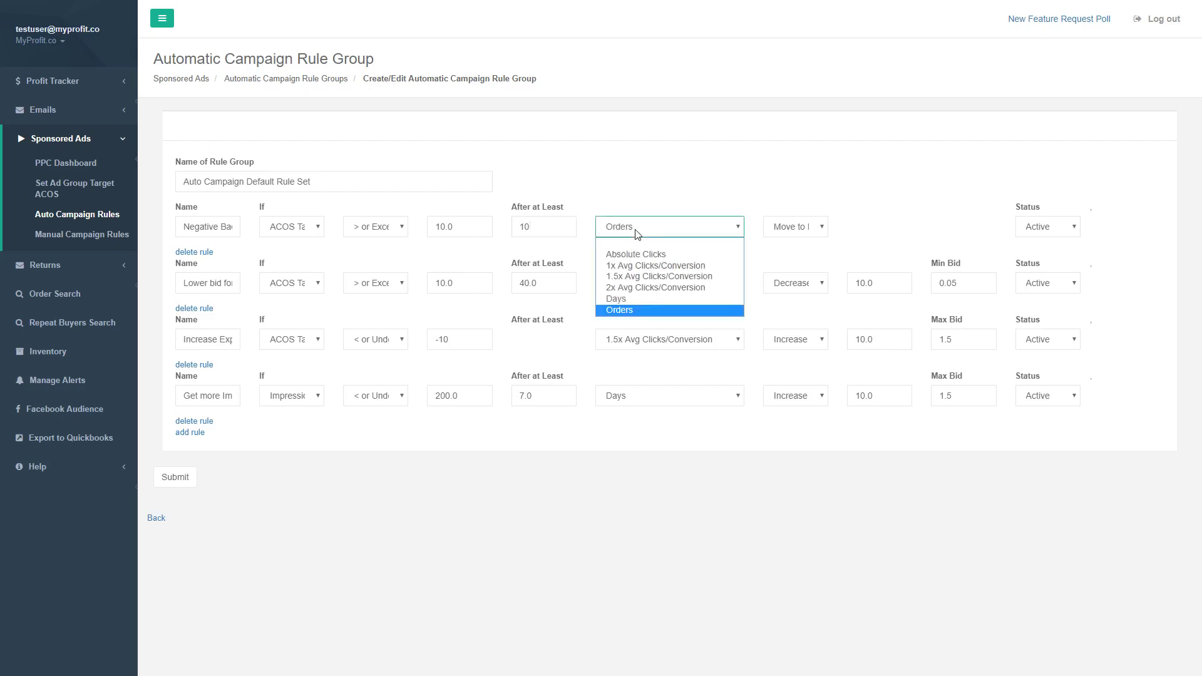
Change the first rule's condition to ACOS with an exceeded-by value of 5, keeping Move to Negative Keyword as its action.
click(292, 229)
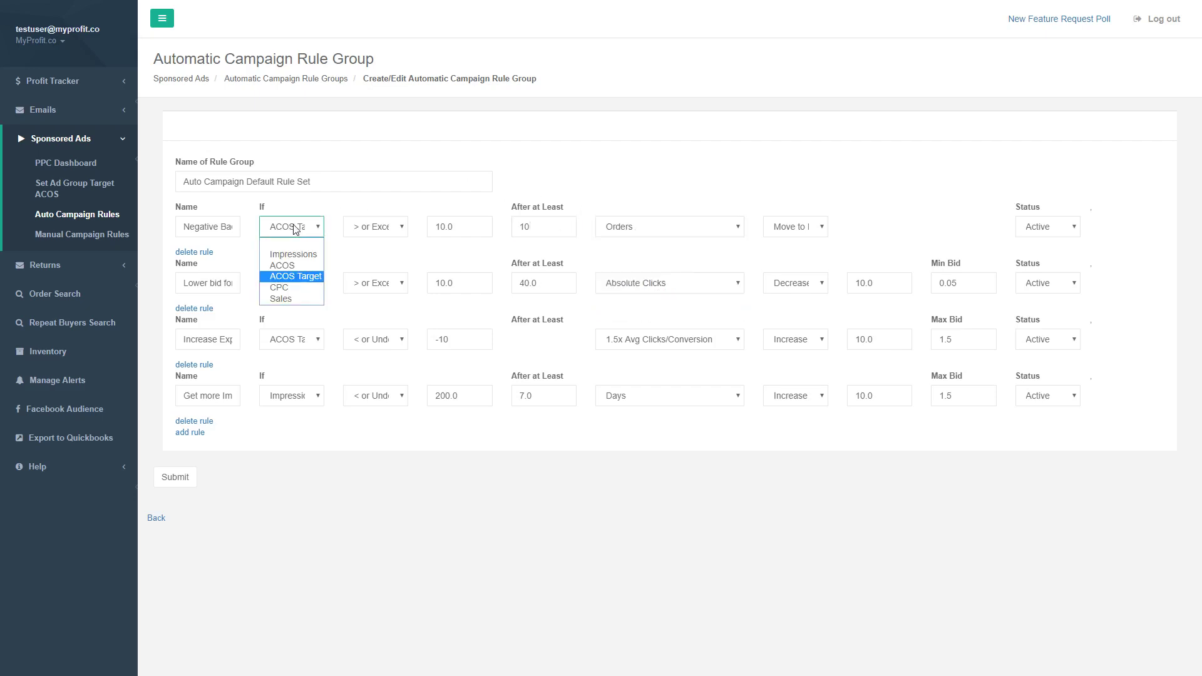
click(304, 266)
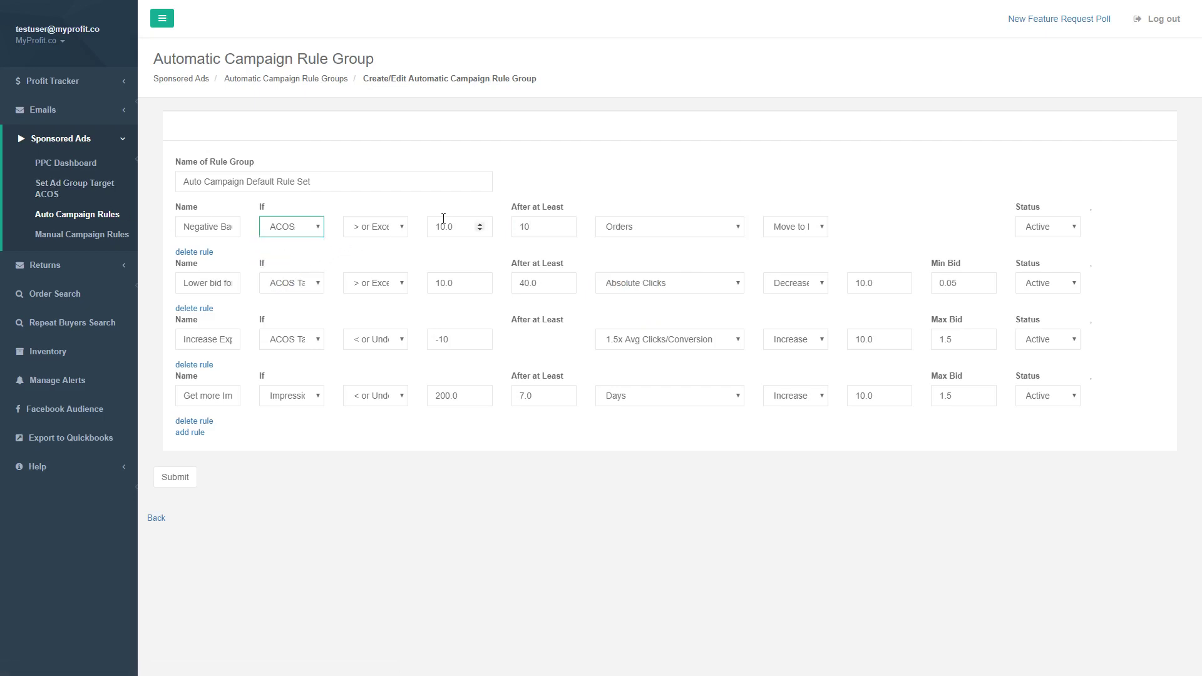
key(Tab)
key(Tab)
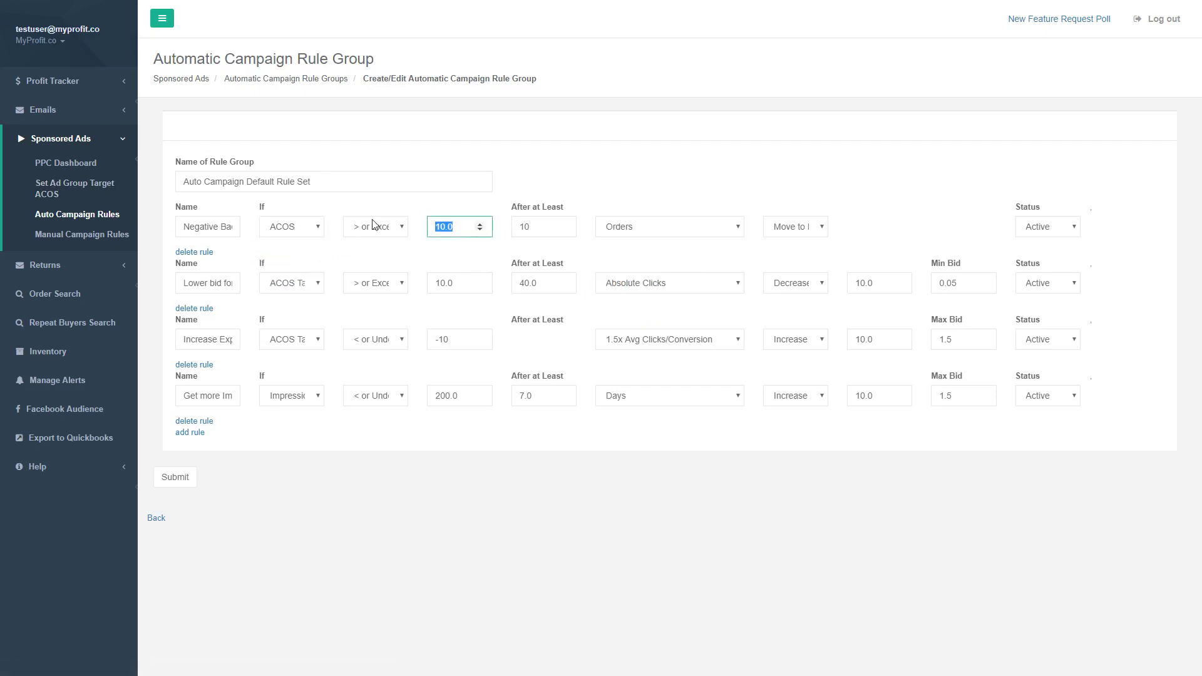
text(5)
drag(452, 227, 433, 238)
click(788, 227)
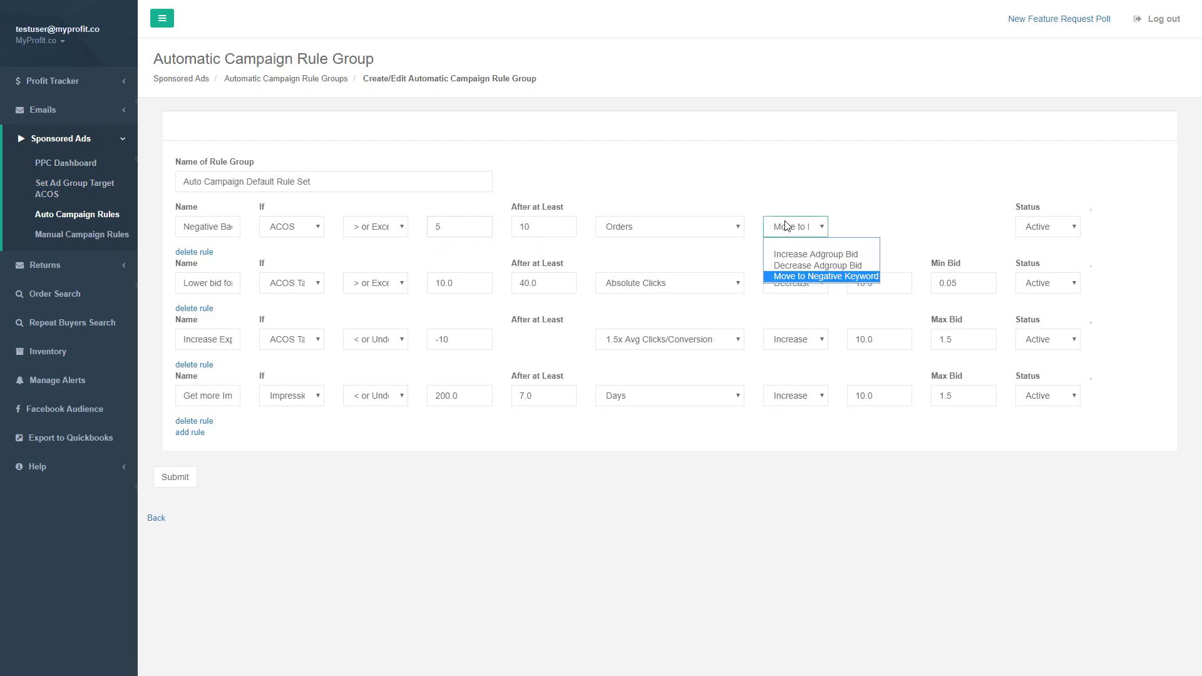
click(817, 277)
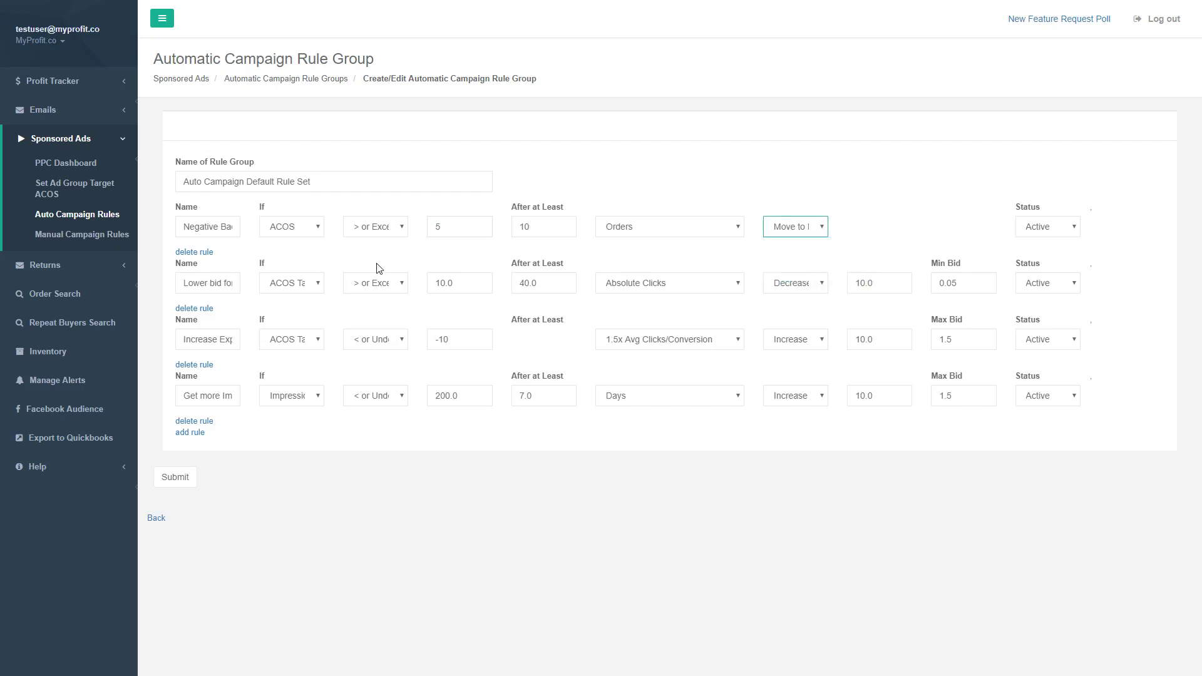
Keep Impressions as the fourth rule's condition, enter 200 as its threshold, and review its minimum days and maximum bid.
drag(186, 340, 250, 343)
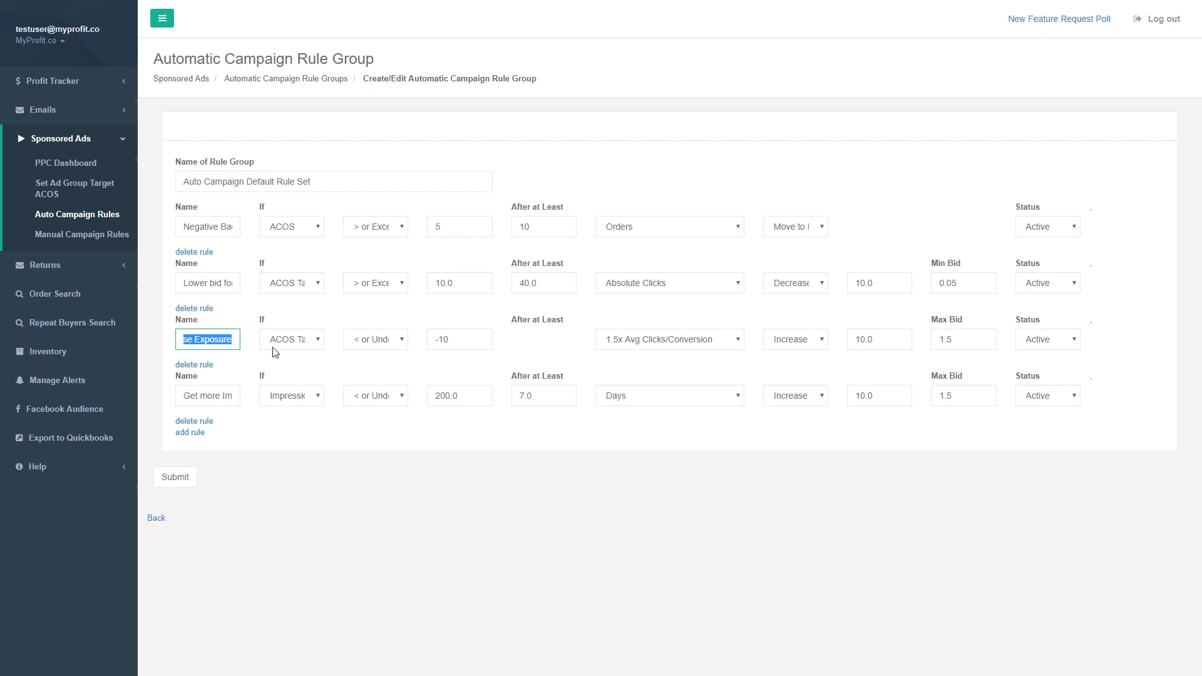
click(292, 399)
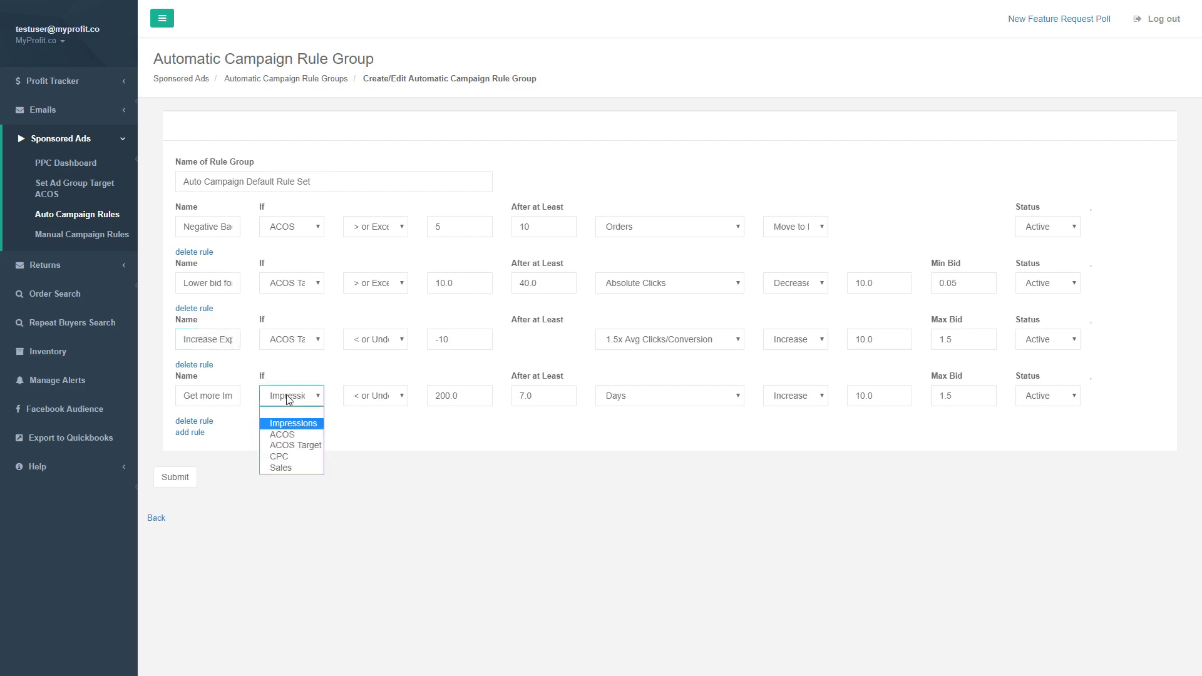
click(298, 425)
click(295, 398)
click(295, 423)
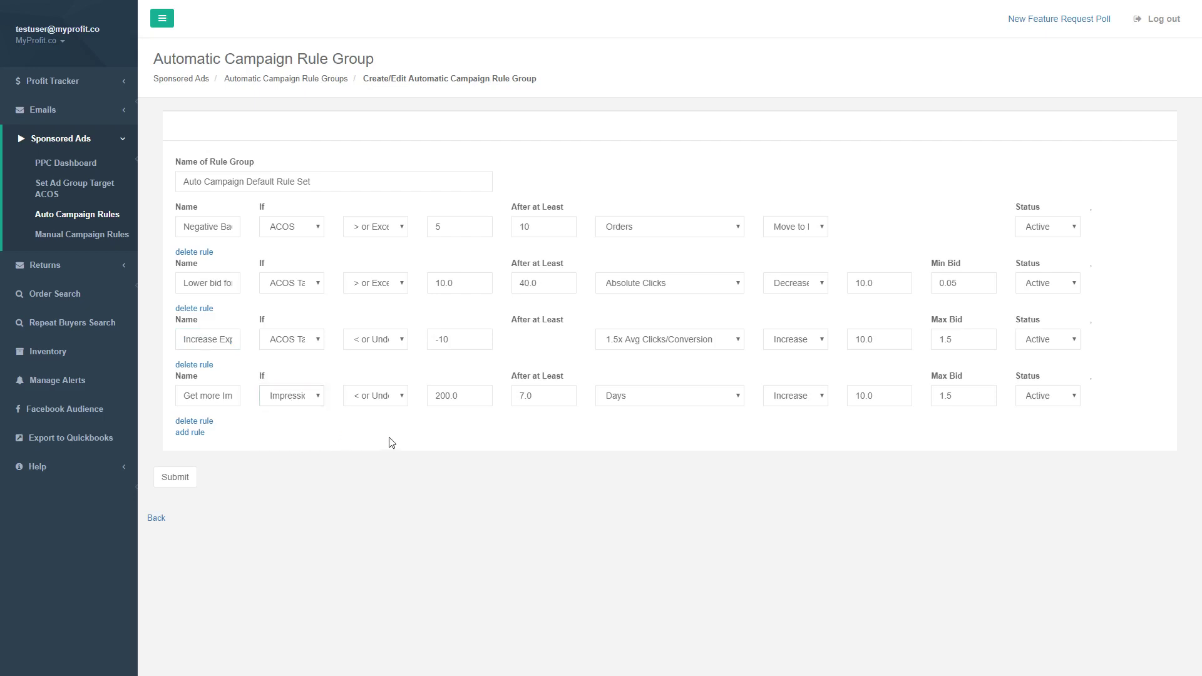
double_click(447, 396)
text(200)
click(485, 440)
double_click(529, 396)
double_click(955, 396)
Leave the automatic rules without submitting and open the Manual Campaign Default Rule Set for editing.
click(92, 242)
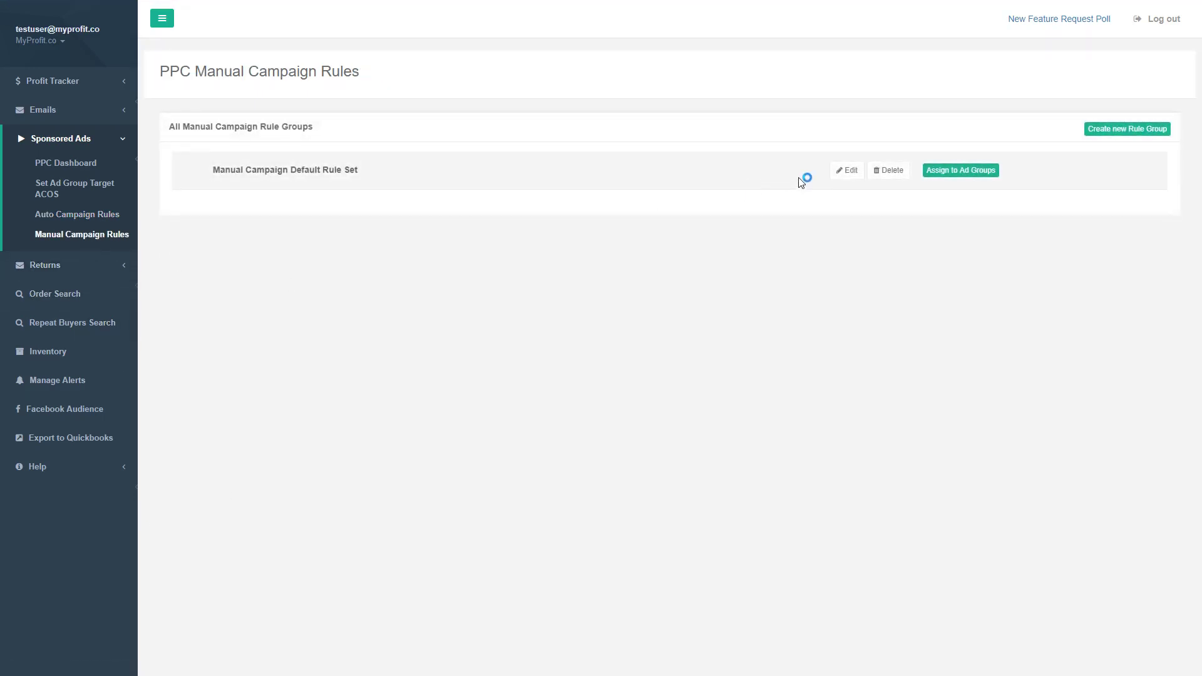
click(843, 175)
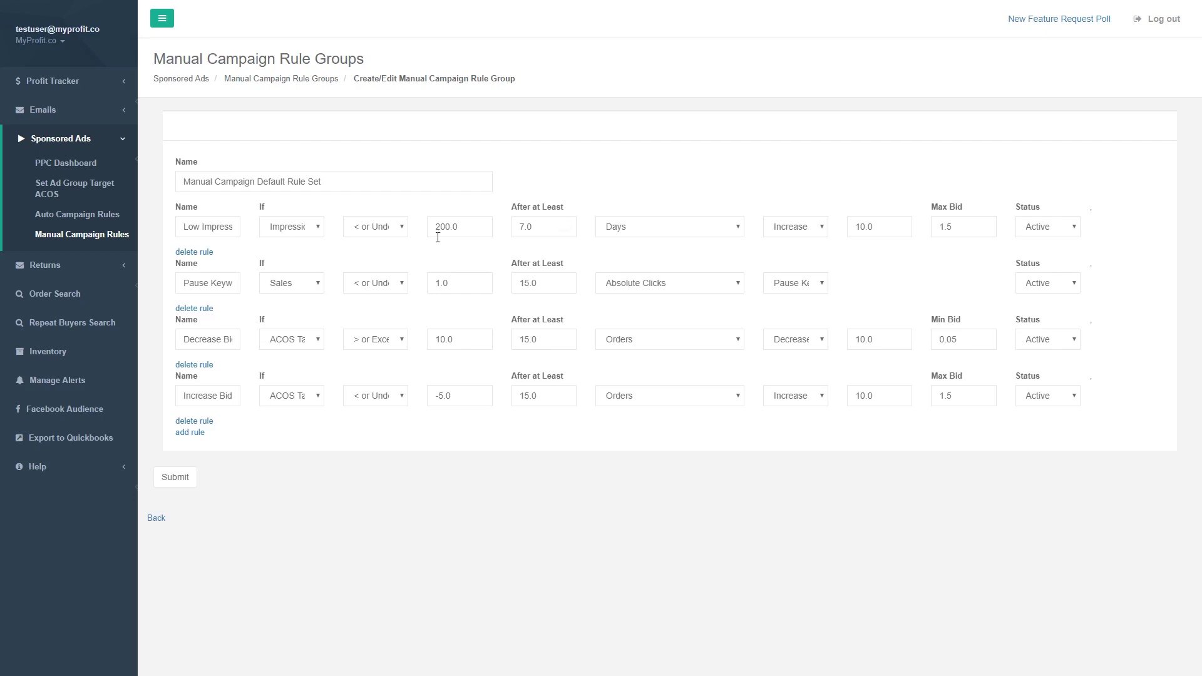
click(162, 18)
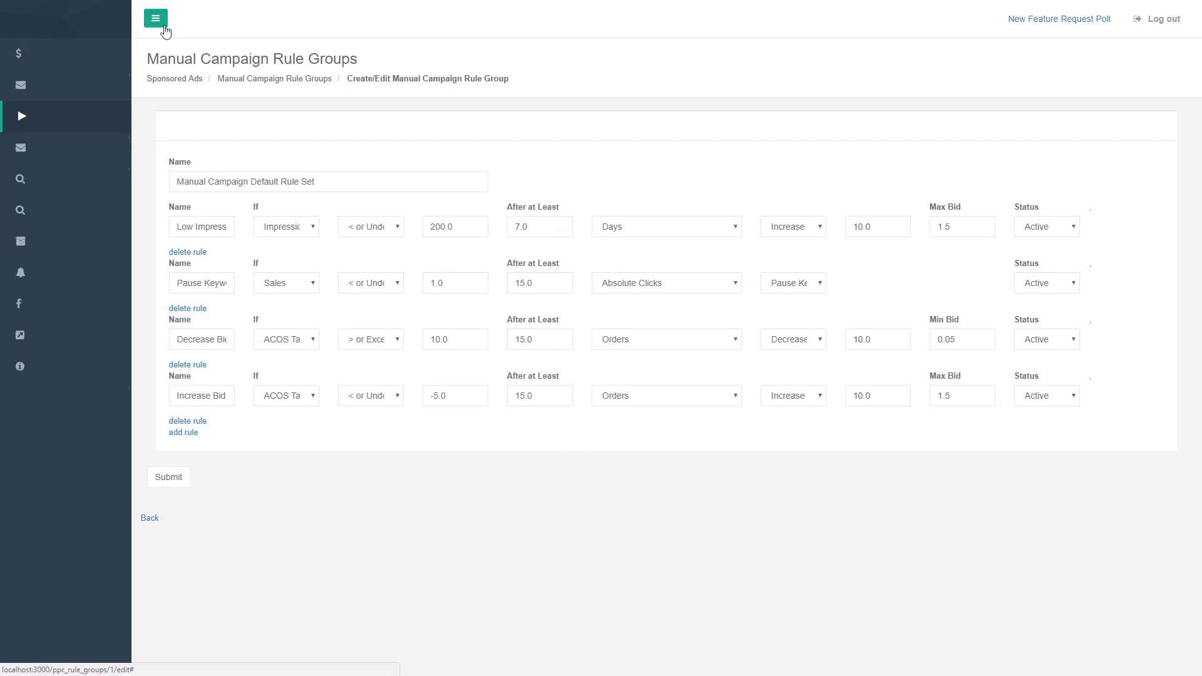
click(70, 19)
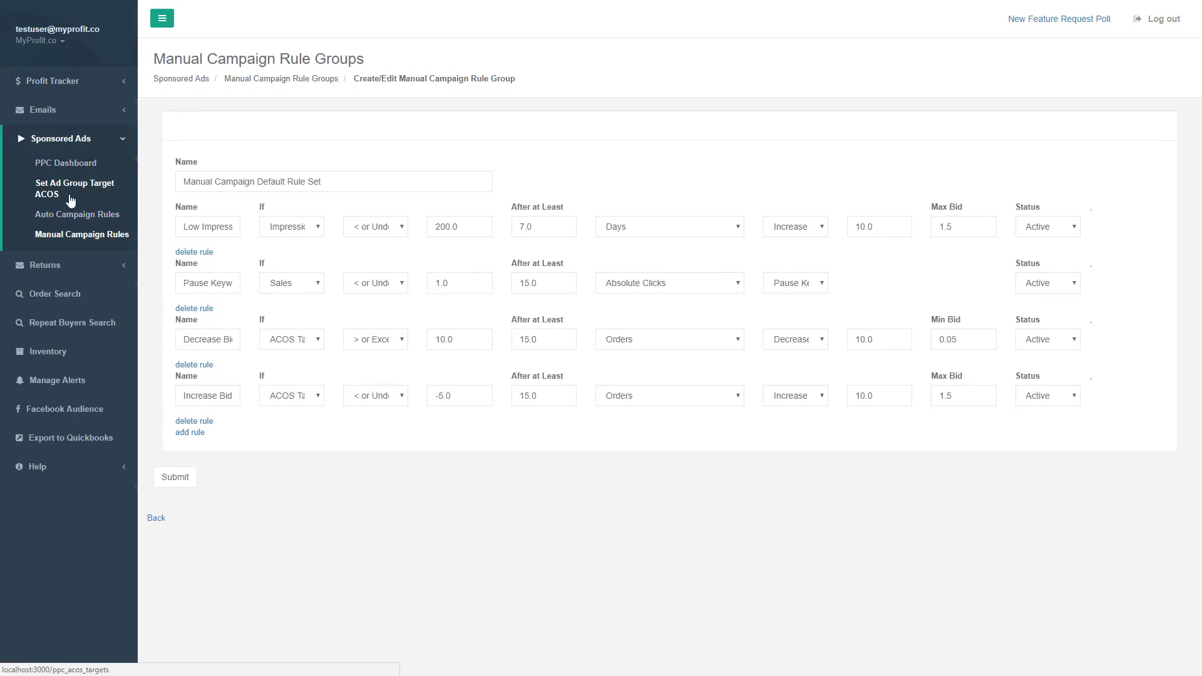
Open the PPC Dashboard, collapse the side navigation, and chart the Sample Manual Ad Group.
click(67, 165)
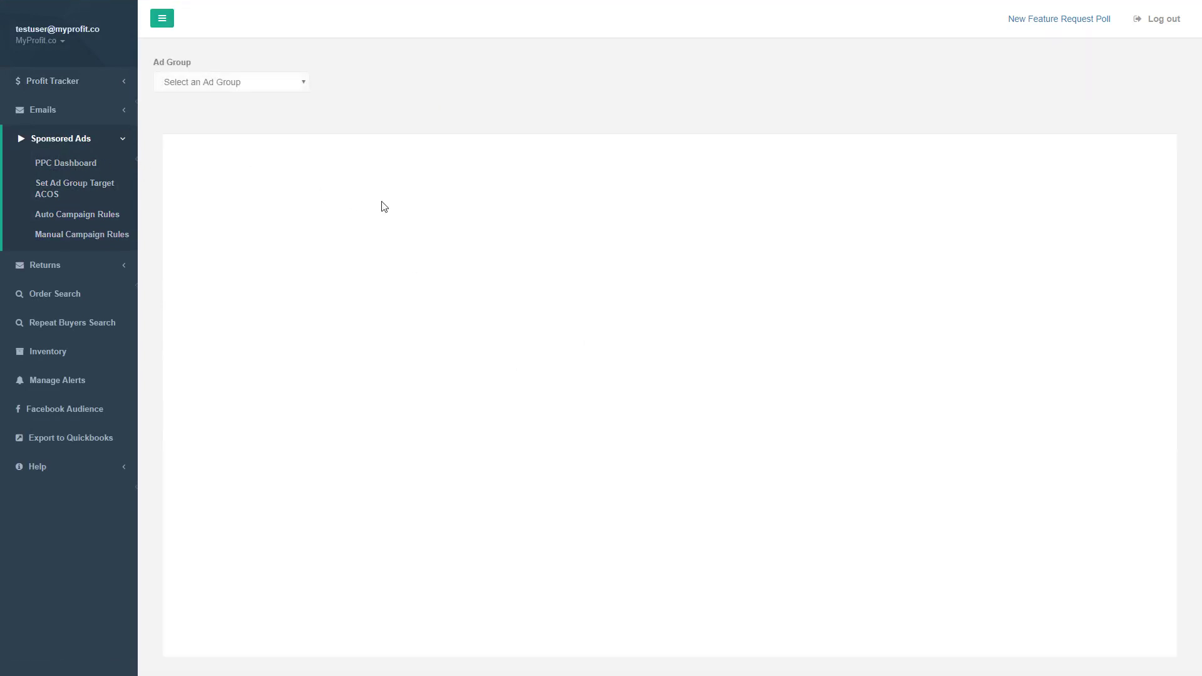
click(162, 19)
click(141, 82)
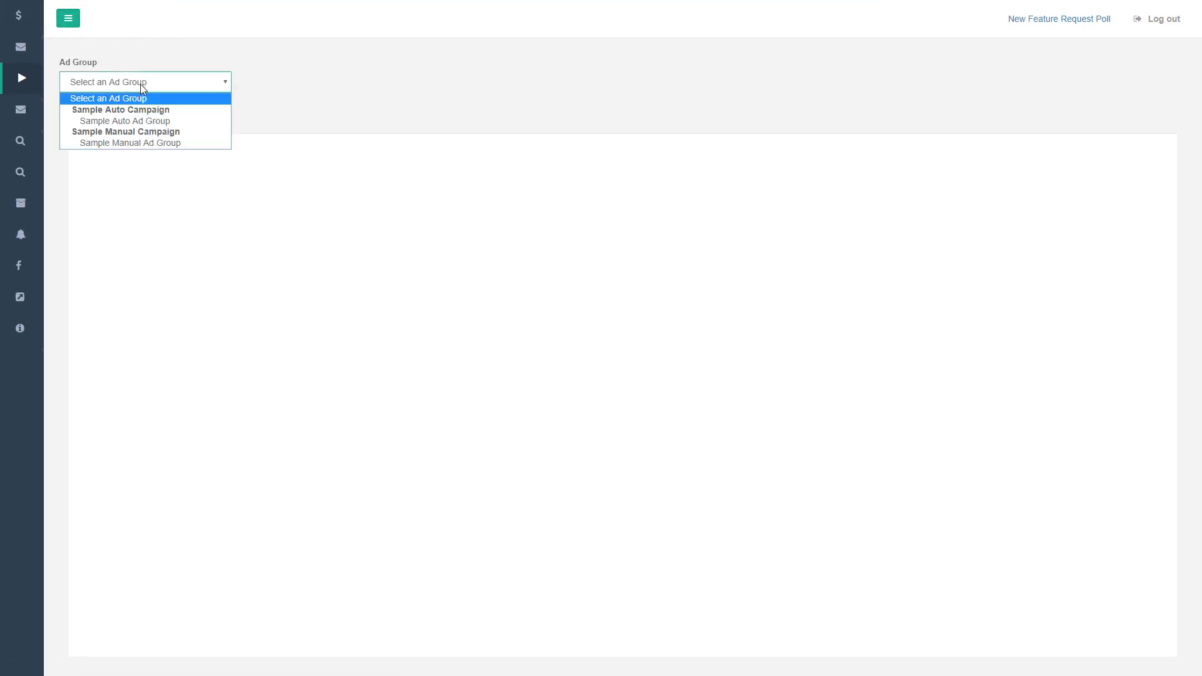
click(140, 143)
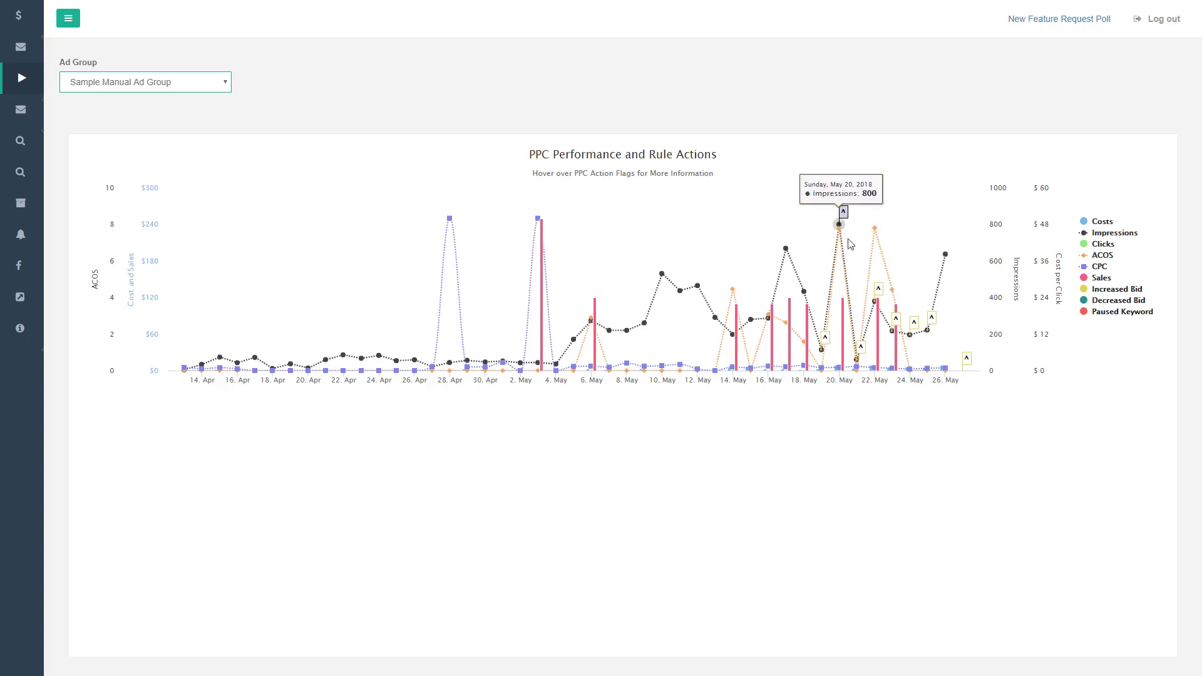
Inspect the keyword details of the Increased Bid flags on the Sample Manual Ad Group's May data.
mouse_move(902, 319)
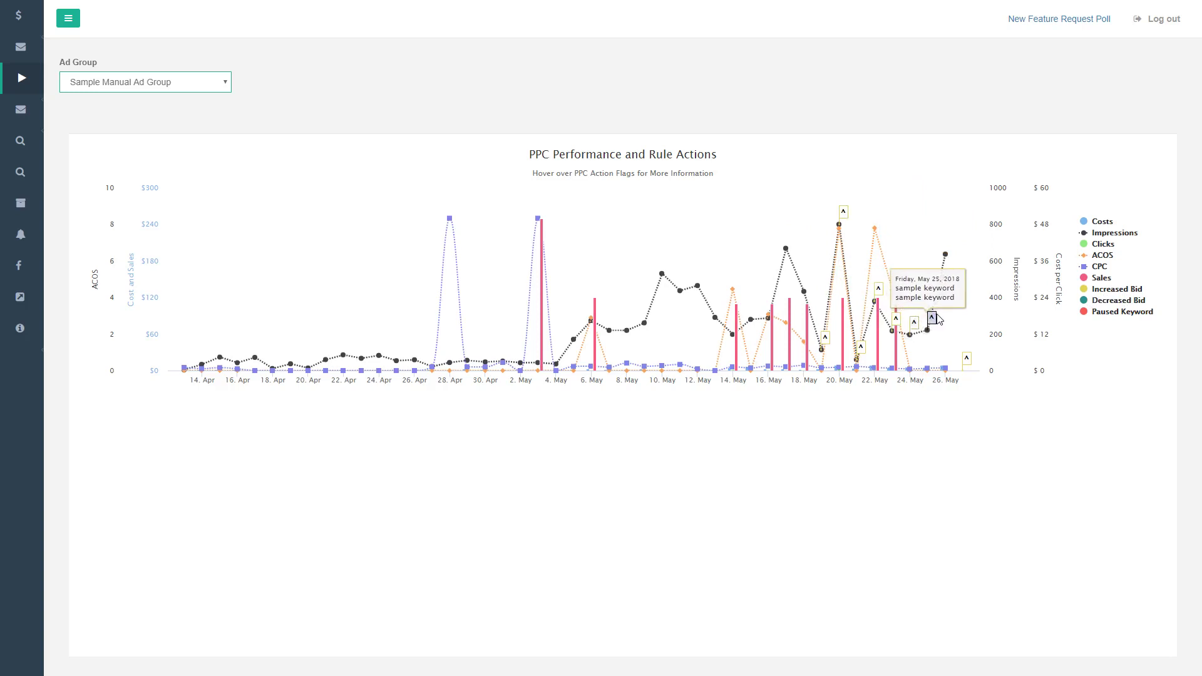
mouse_move(968, 357)
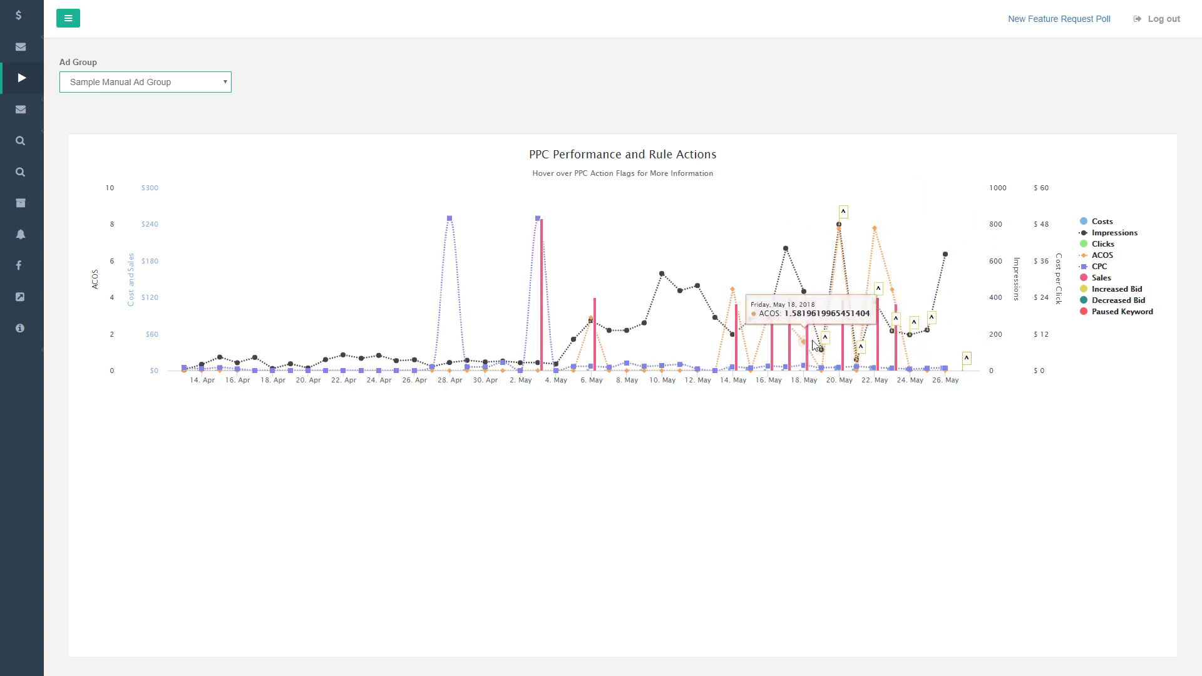
mouse_move(861, 347)
mouse_move(844, 214)
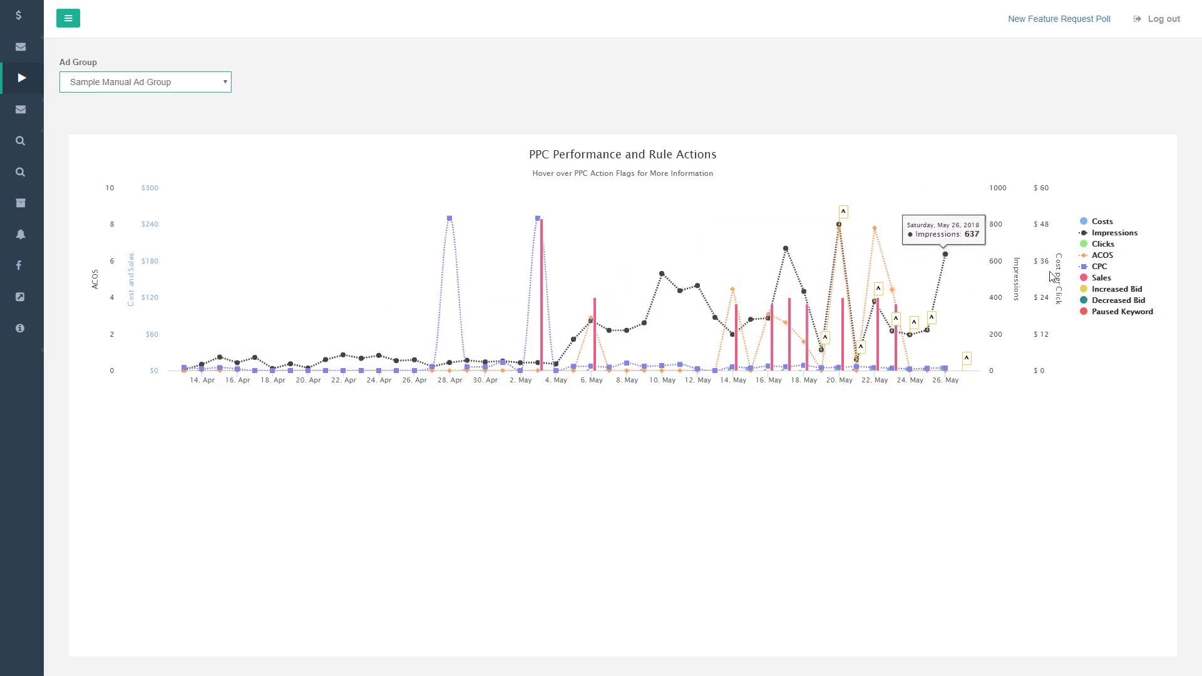
Hide the Clicks, ACOS, CPC and Costs series to compare Impressions with Sales in the manual ad group's chart.
click(1105, 245)
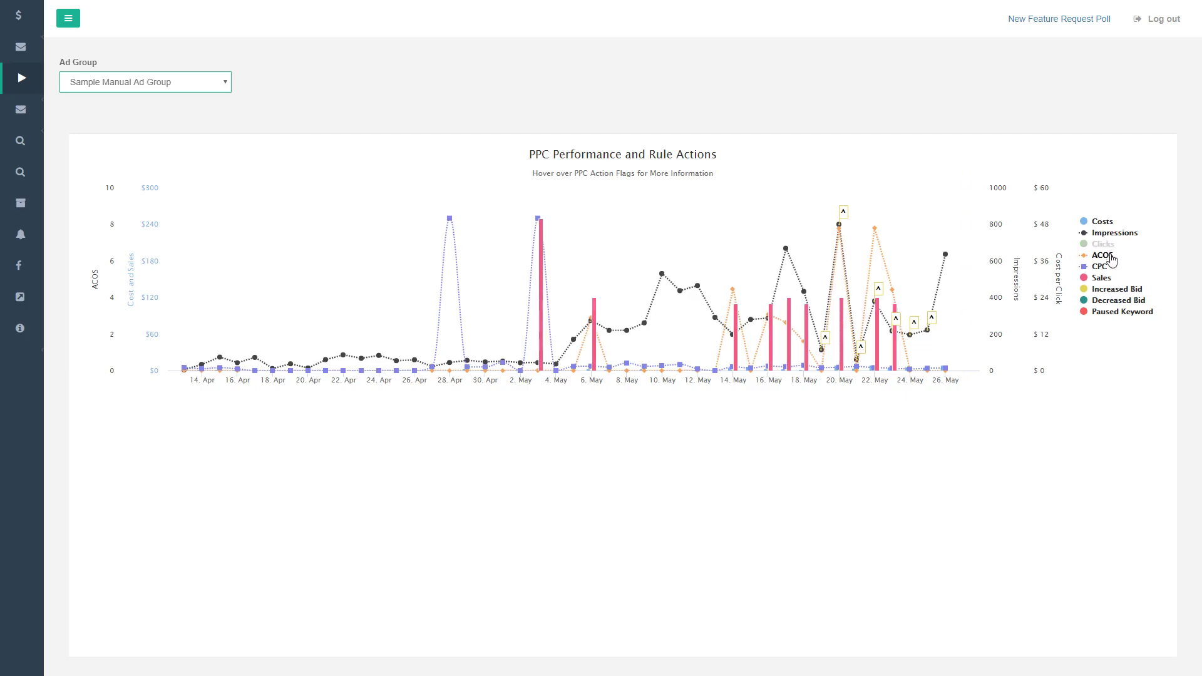
click(1110, 258)
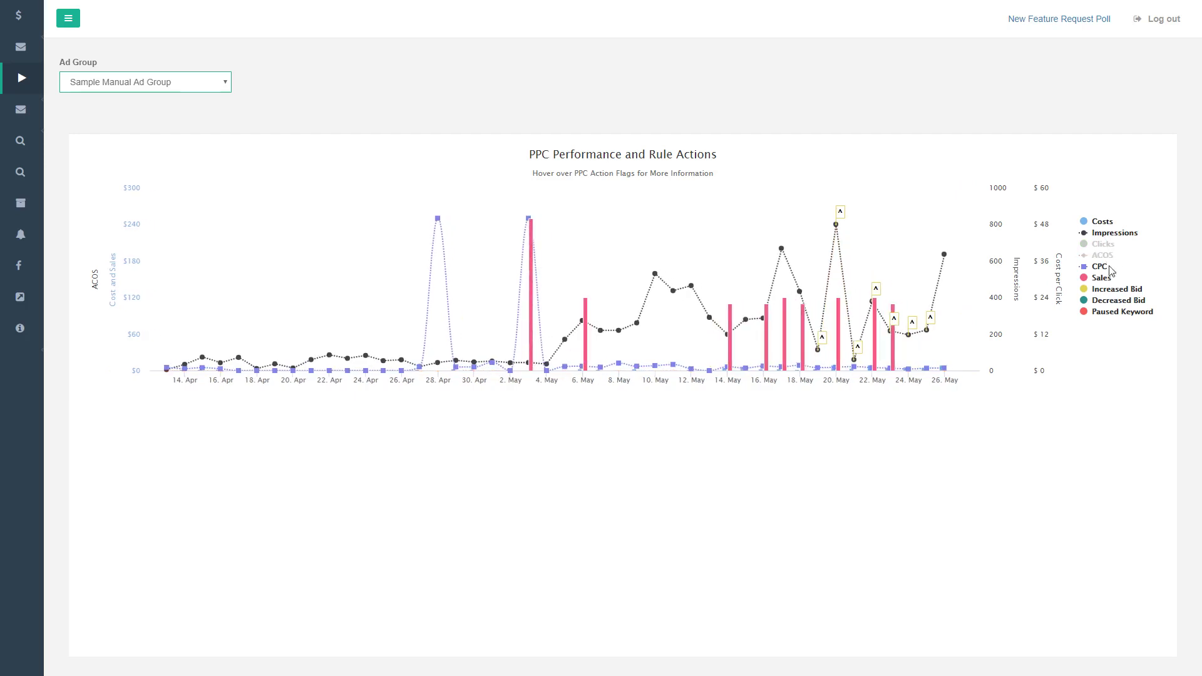
click(1104, 268)
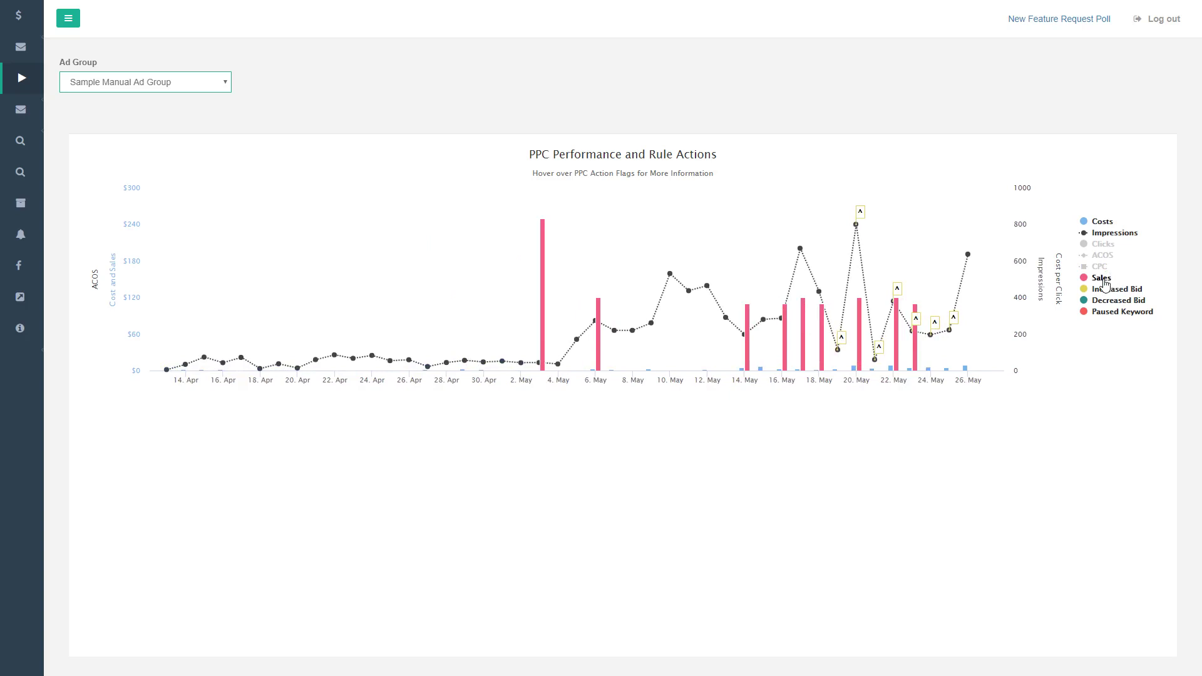
click(1101, 222)
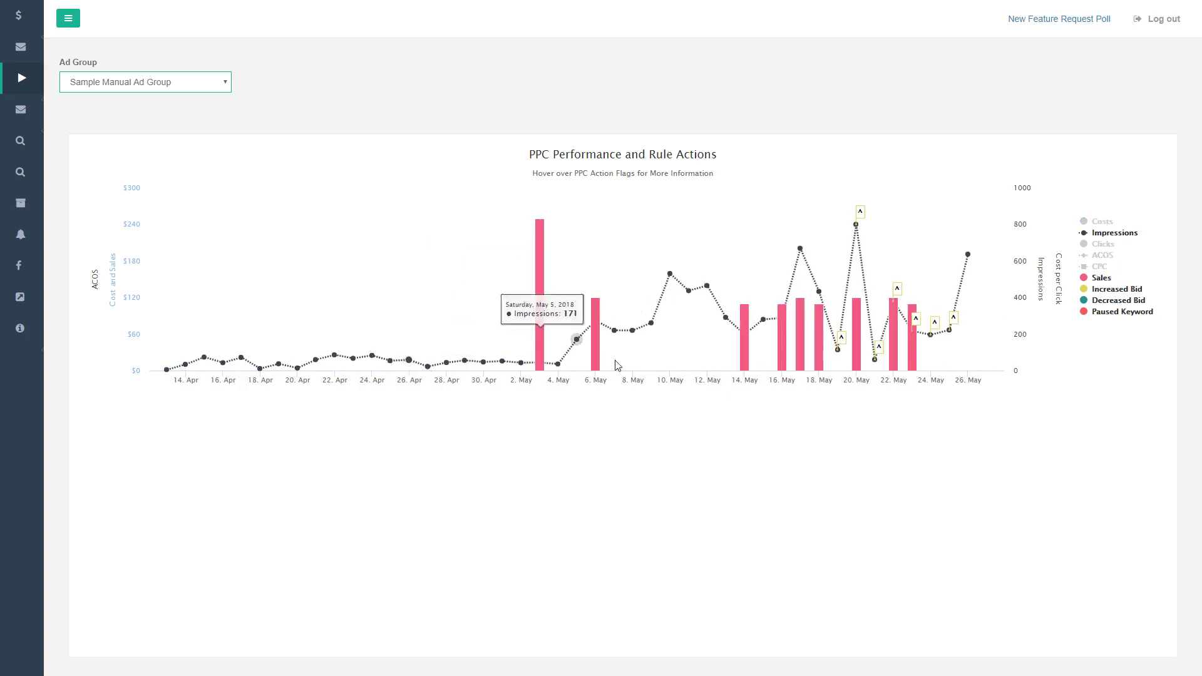
mouse_move(783, 345)
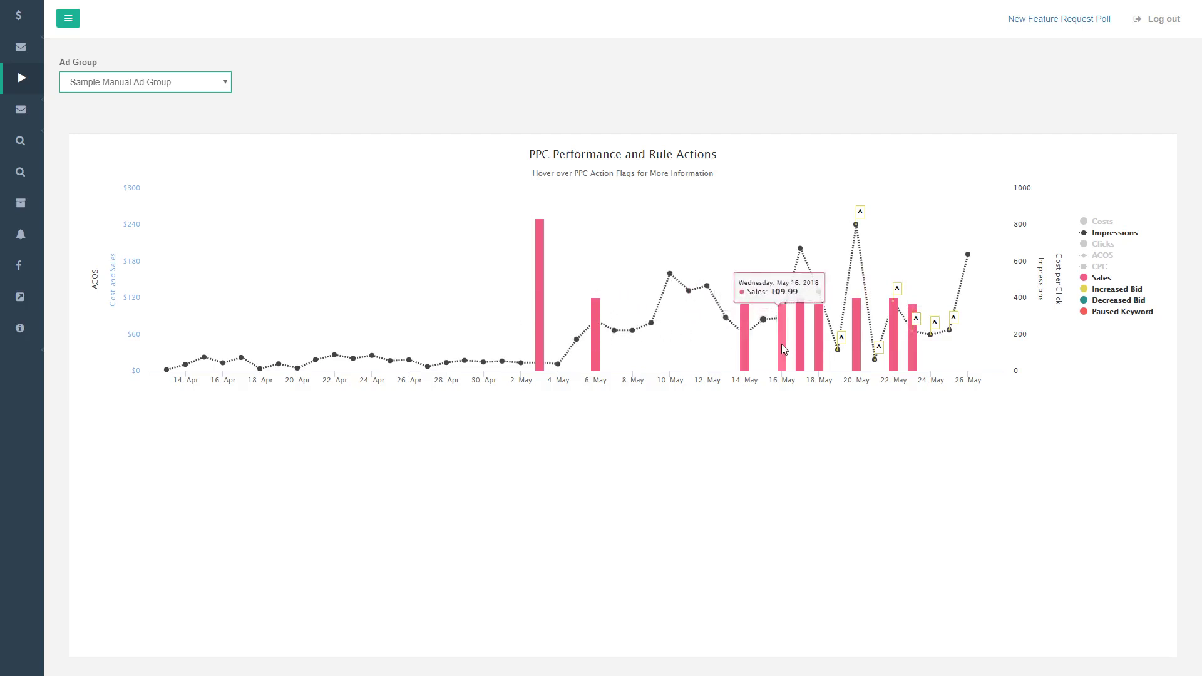
mouse_move(542, 270)
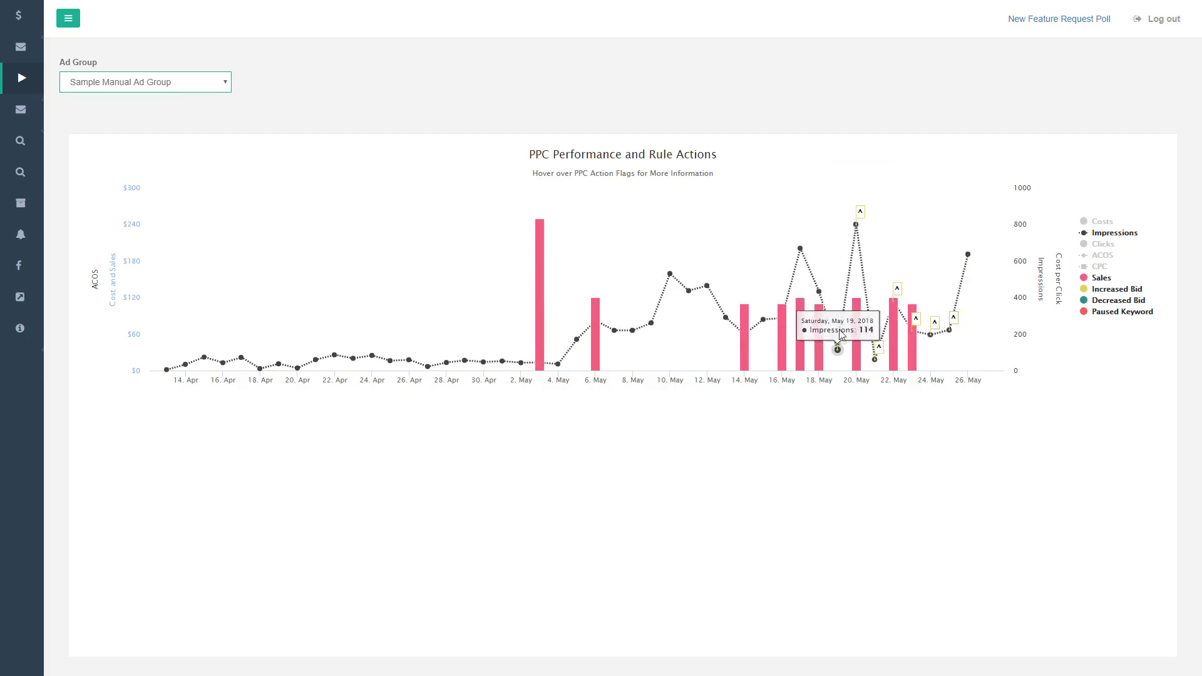
Toggle CPC on and off, and hide Impressions, Sales, Paused Keyword, Decreased Bid and Increased Bid to clear the chart.
click(1097, 269)
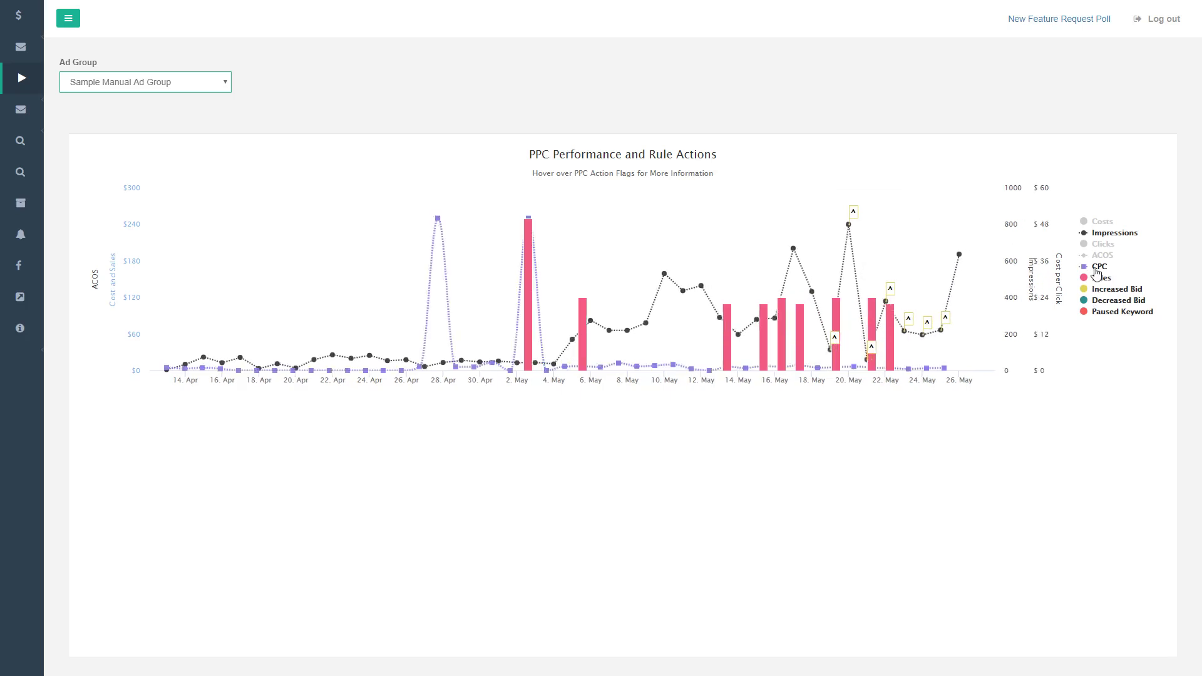
click(1097, 270)
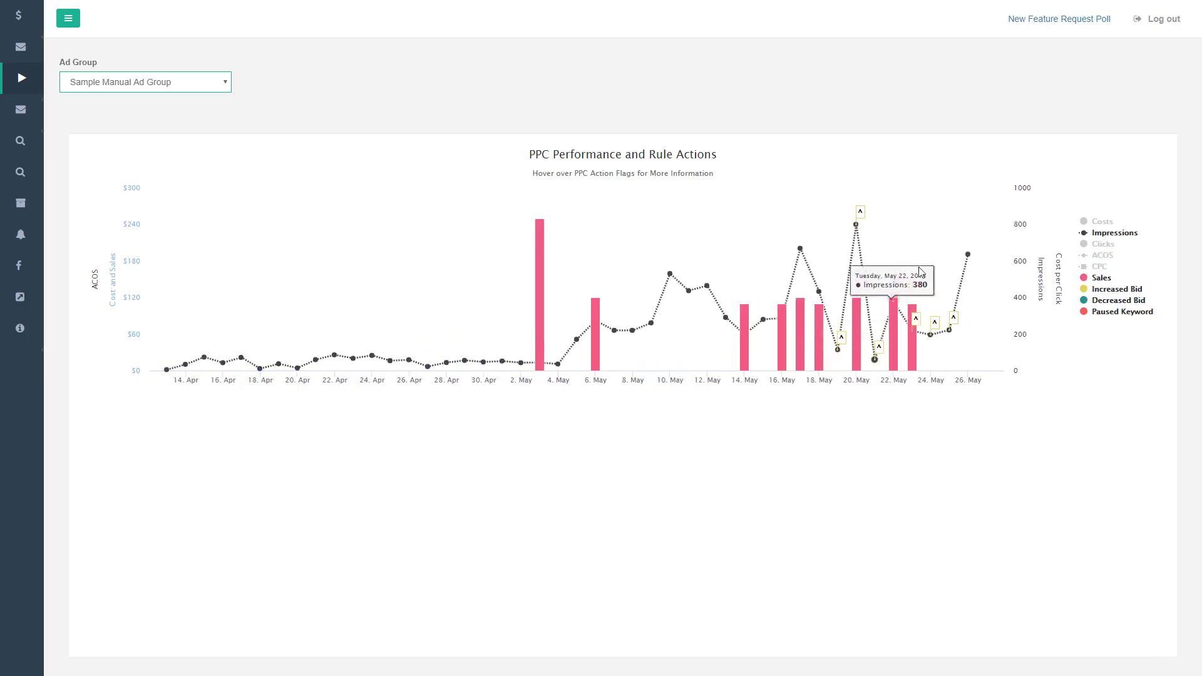
click(1106, 236)
click(1102, 278)
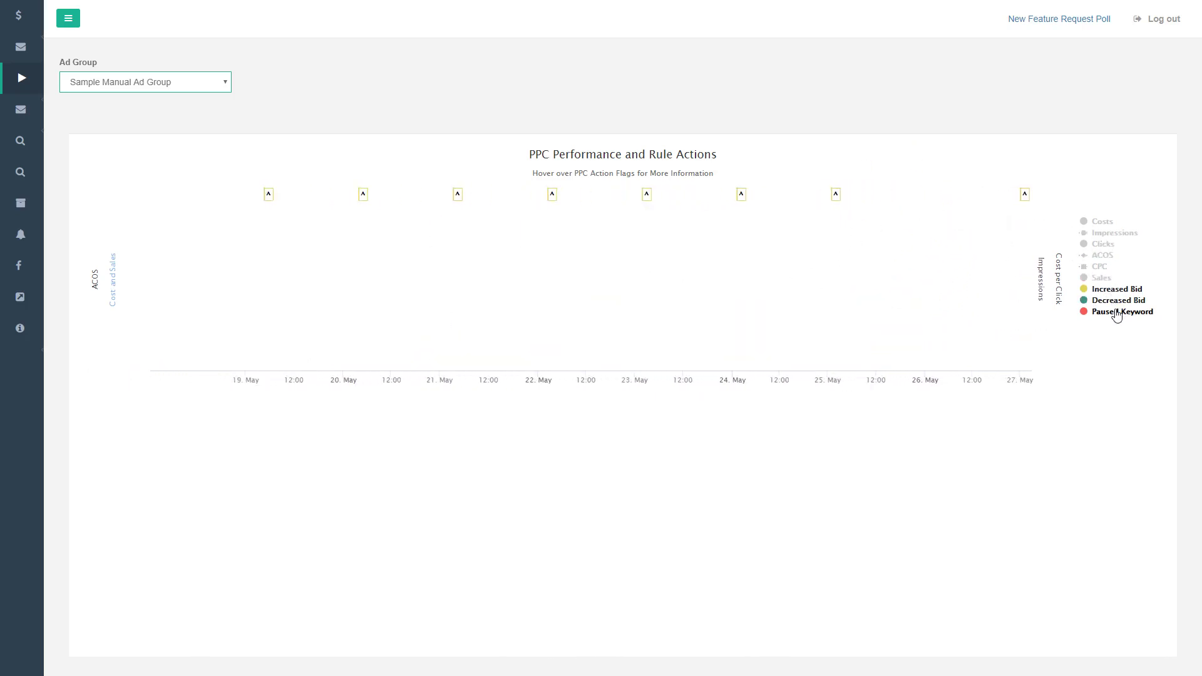
click(1118, 312)
click(1119, 301)
click(1117, 289)
Show the Costs and Clicks series for comparison, adding Sales briefly before hiding it again.
click(1103, 223)
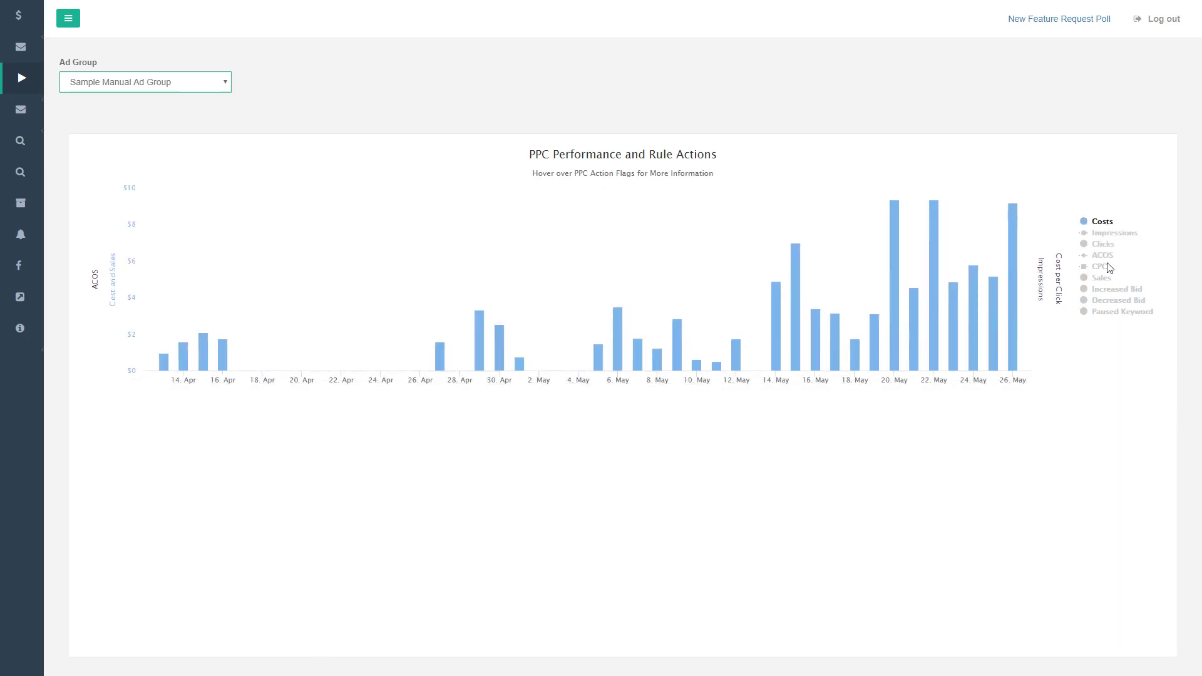
click(1104, 246)
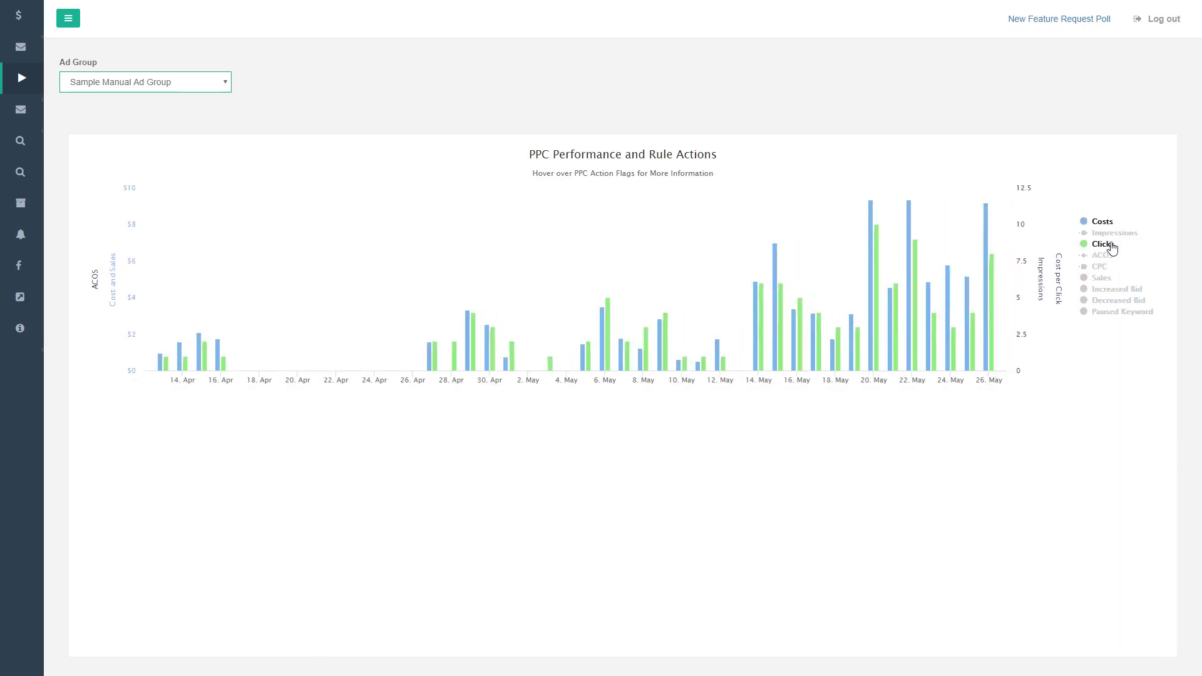
click(1102, 280)
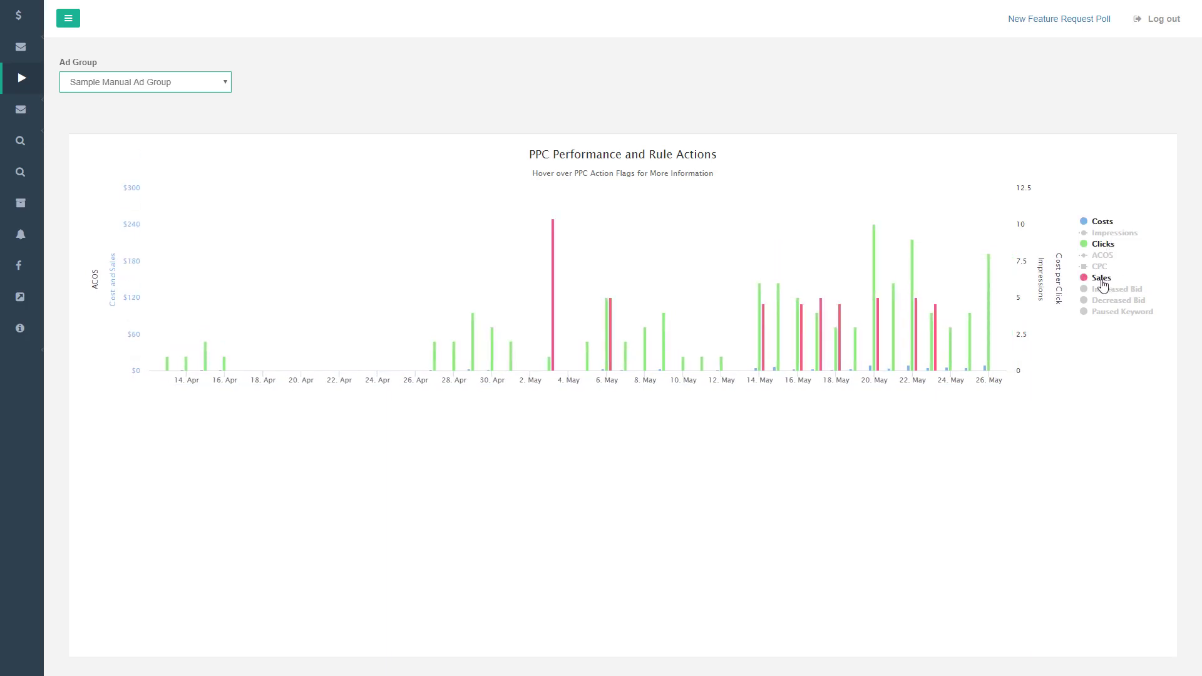
click(1109, 282)
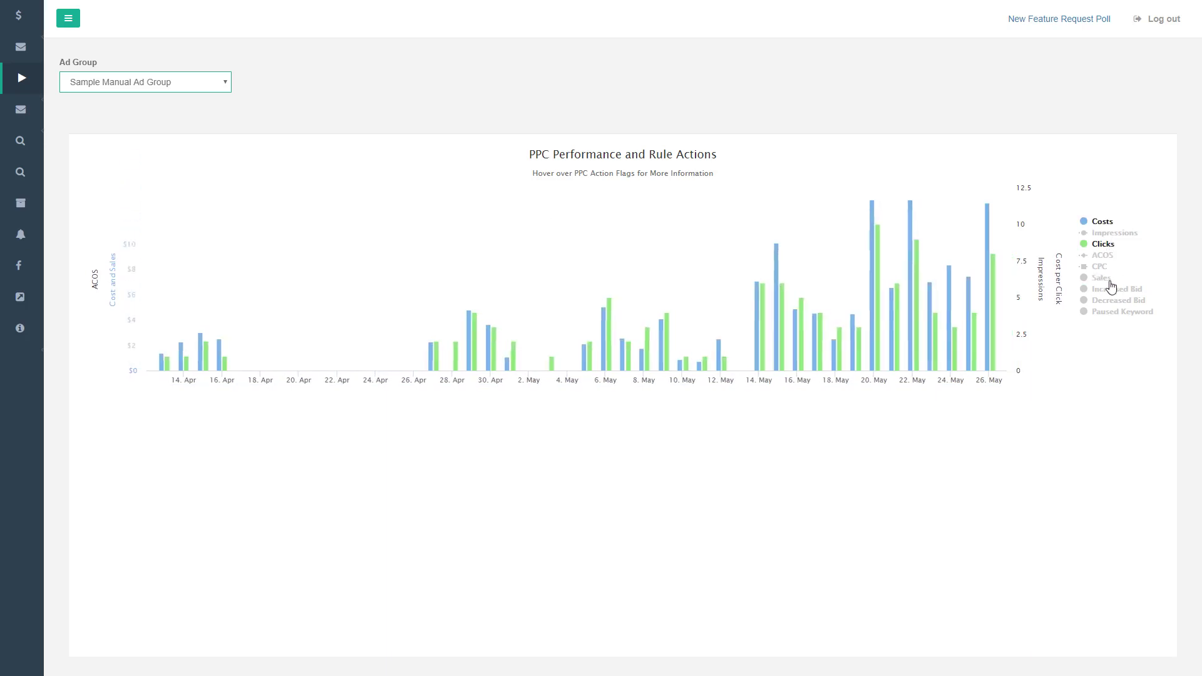
Switch the chart to the Sample Auto Ad Group and inspect the rule action flag on May 19.
click(112, 87)
click(130, 120)
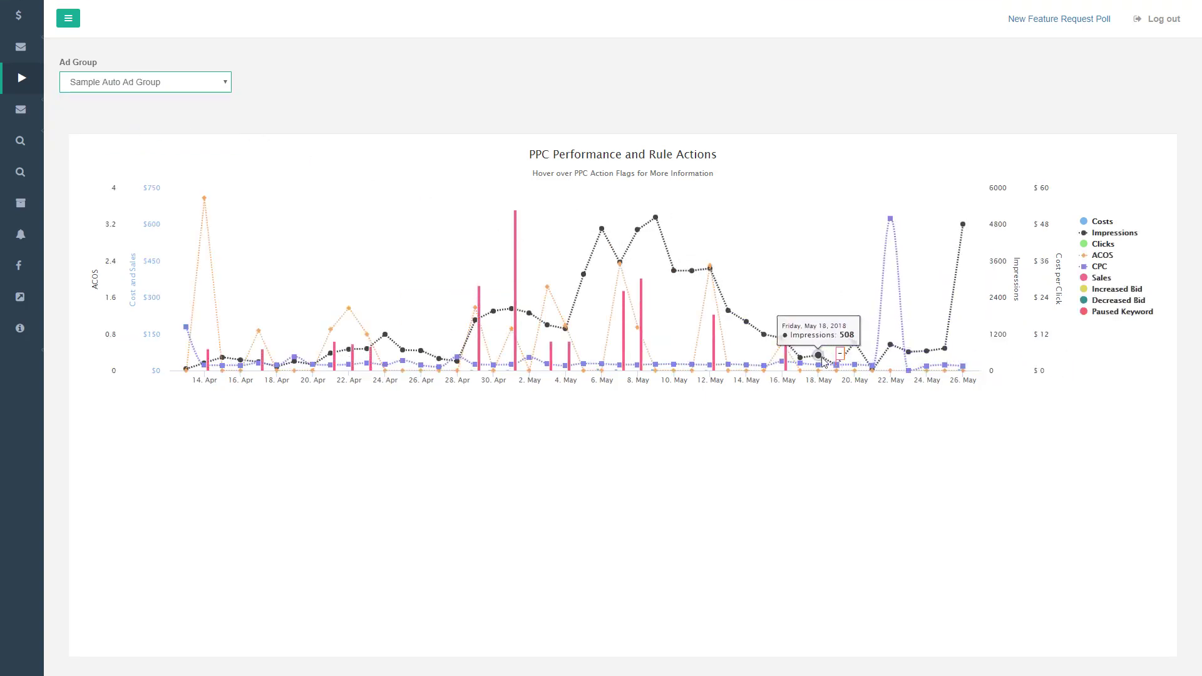
mouse_move(841, 354)
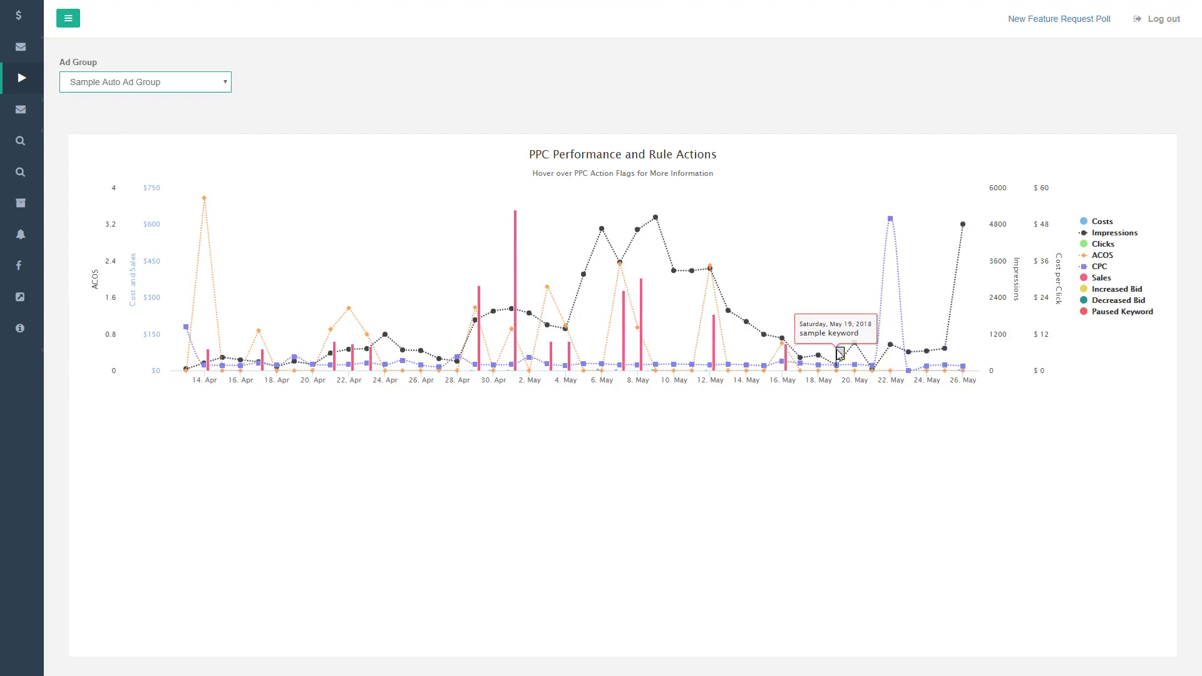